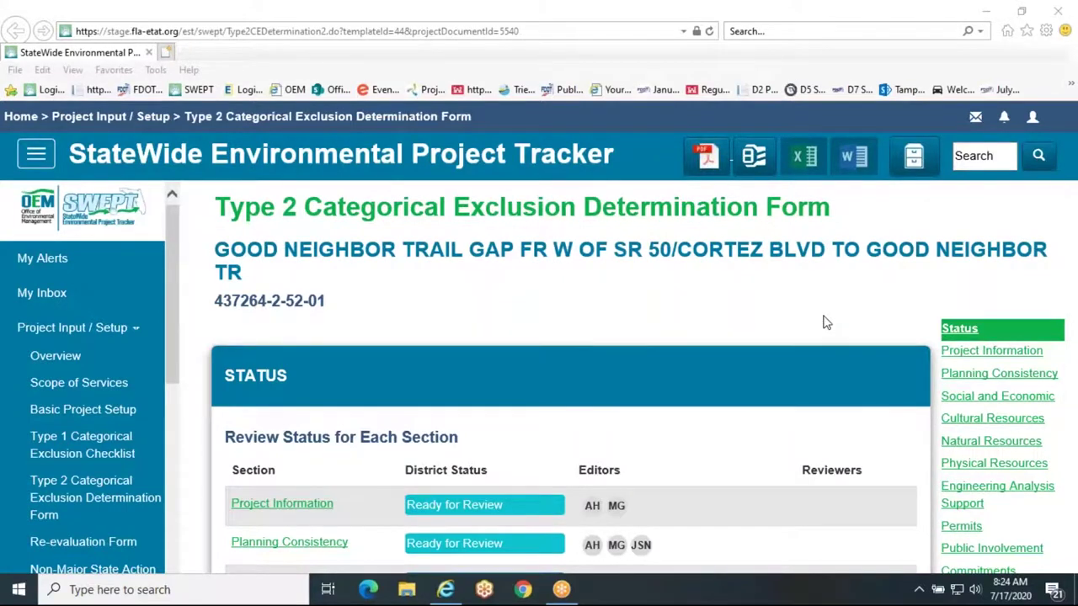
# Step: Go to the Natural Resources section of the Type 2 Categorical Exclusion form
pyautogui.scroll(-4, 825, 323)
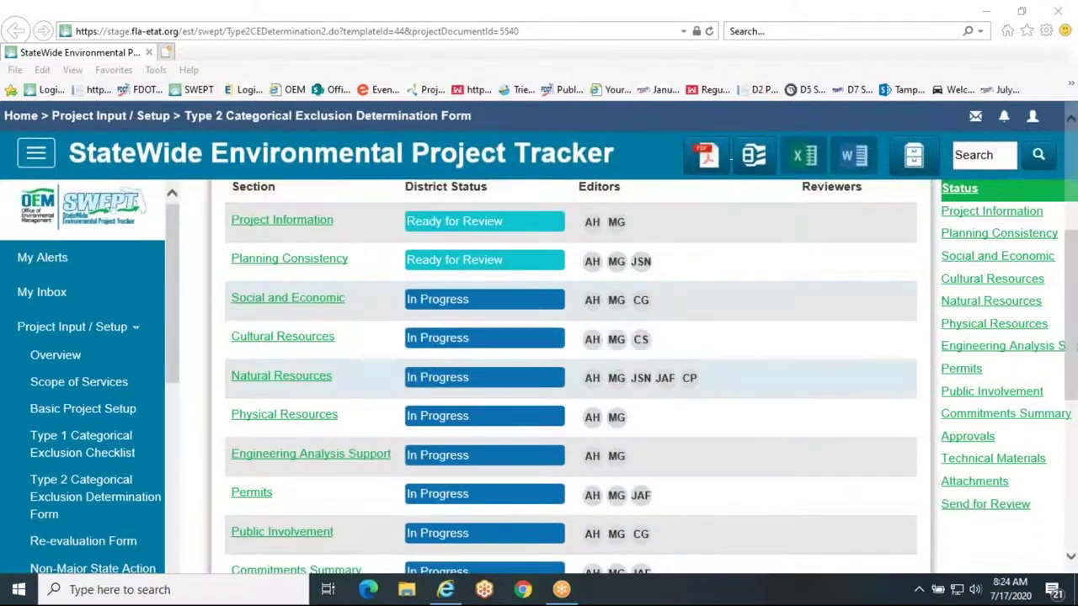
pyautogui.click(282, 383)
pyautogui.click(283, 383)
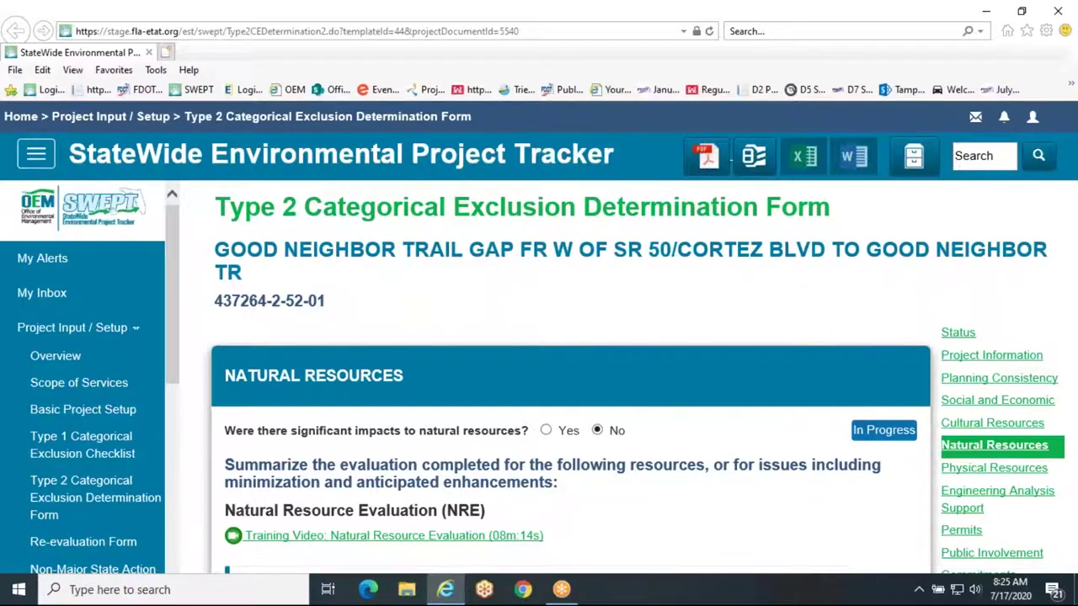
pyautogui.scroll(-2, 624, 291)
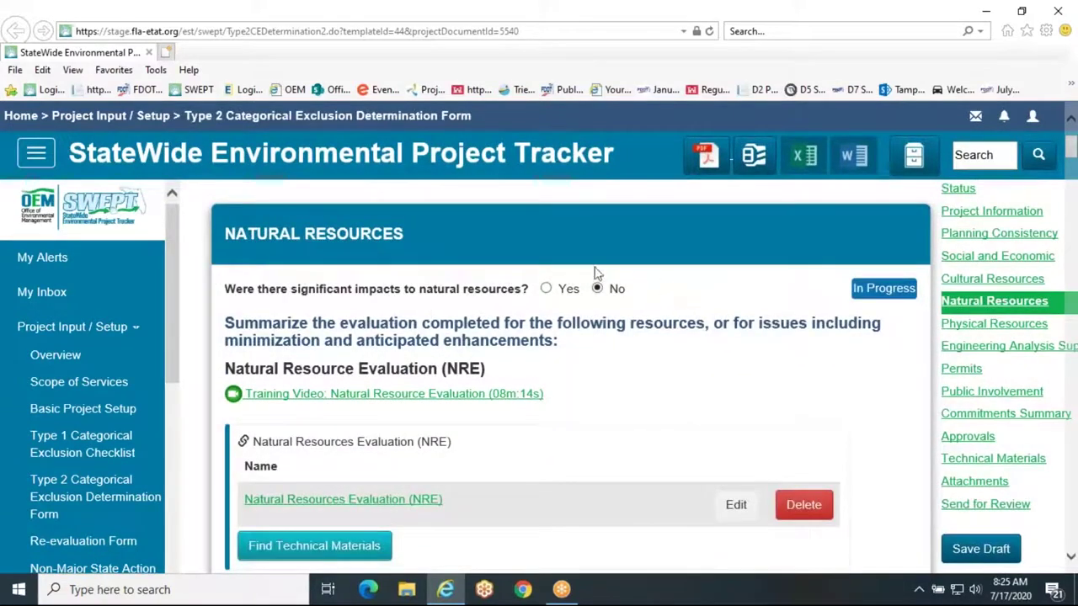
pyautogui.click(546, 289)
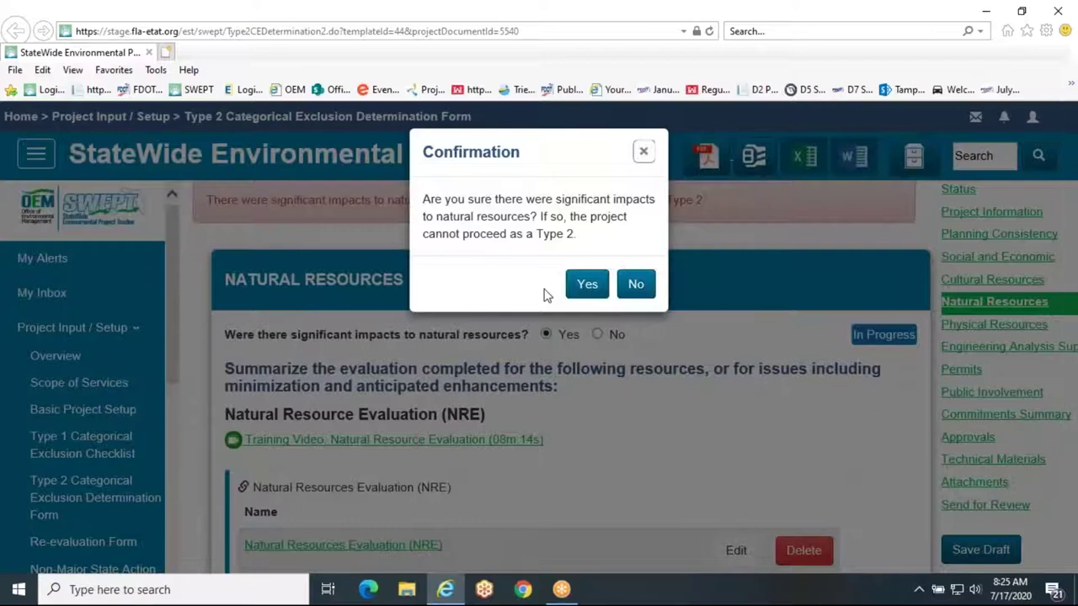
pyautogui.moveTo(546, 295); pyautogui.dragTo(595, 240)
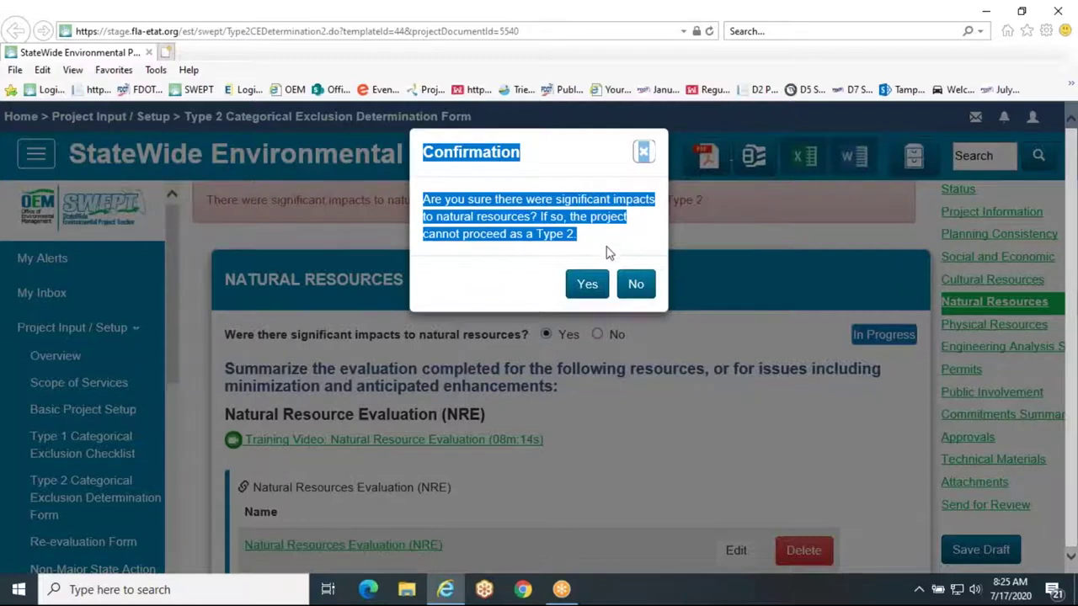
pyautogui.click(632, 283)
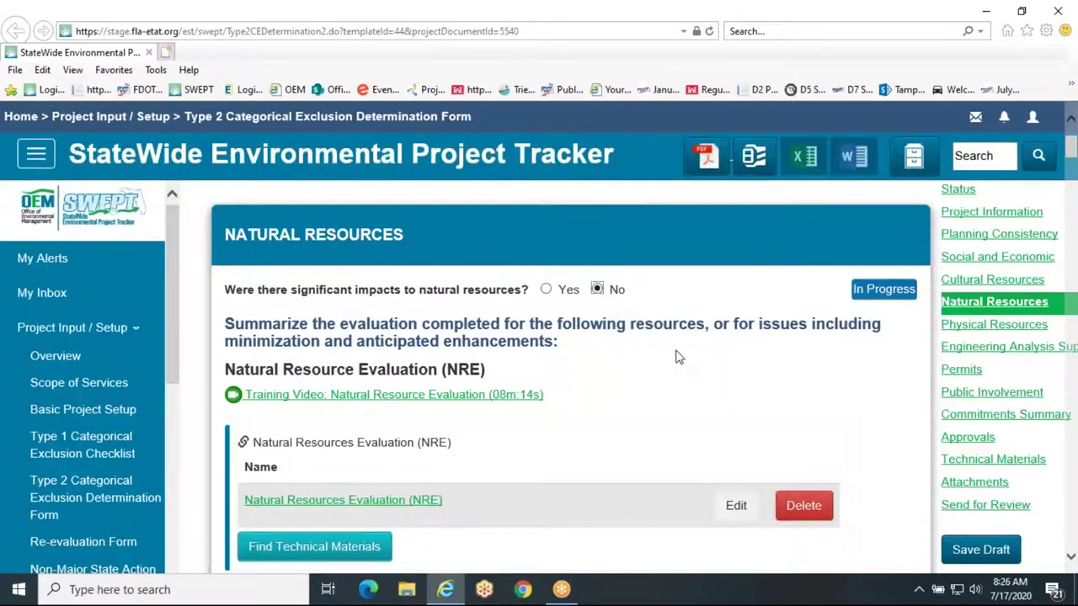
pyautogui.scroll(-1, 677, 362)
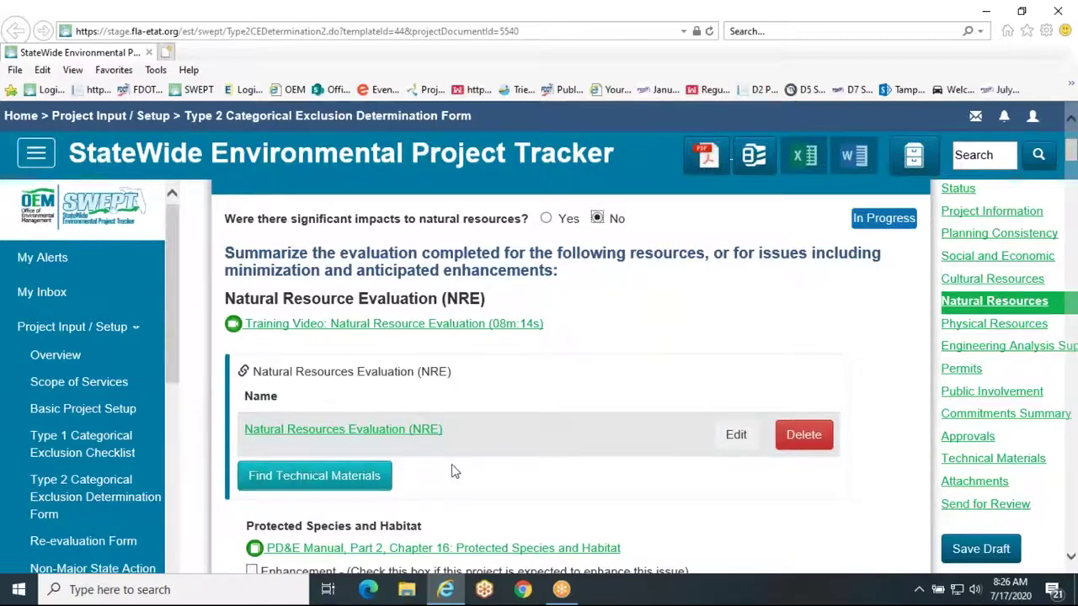
pyautogui.click(349, 477)
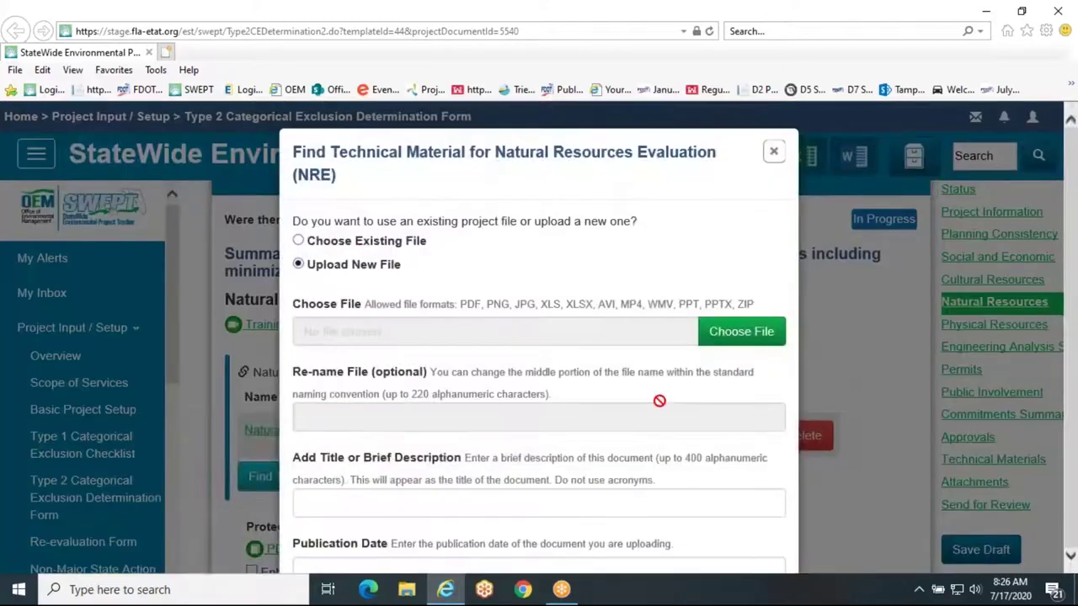
pyautogui.click(299, 240)
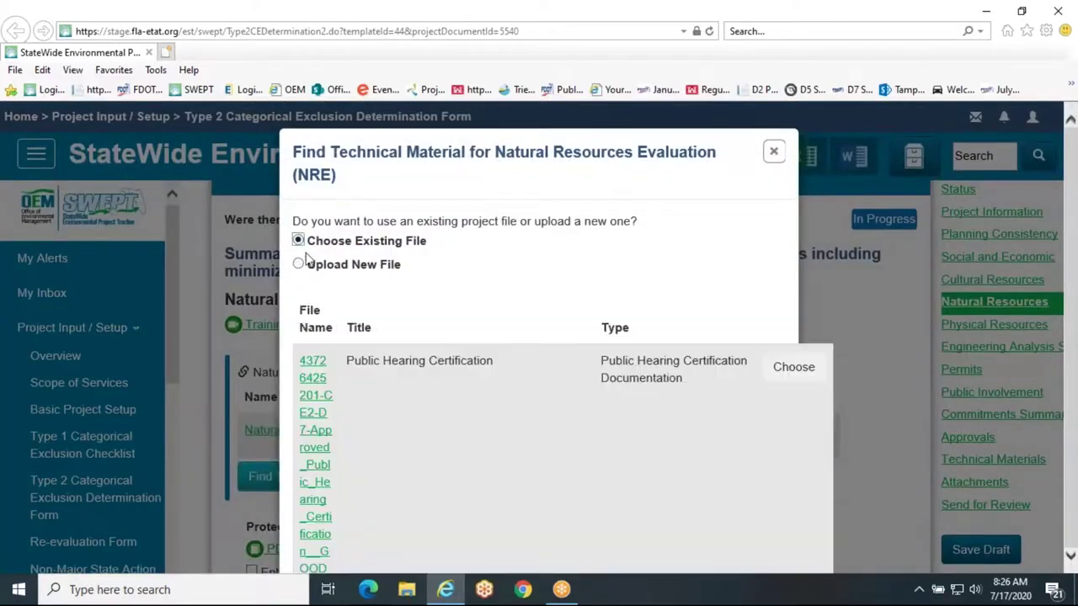
pyautogui.click(299, 265)
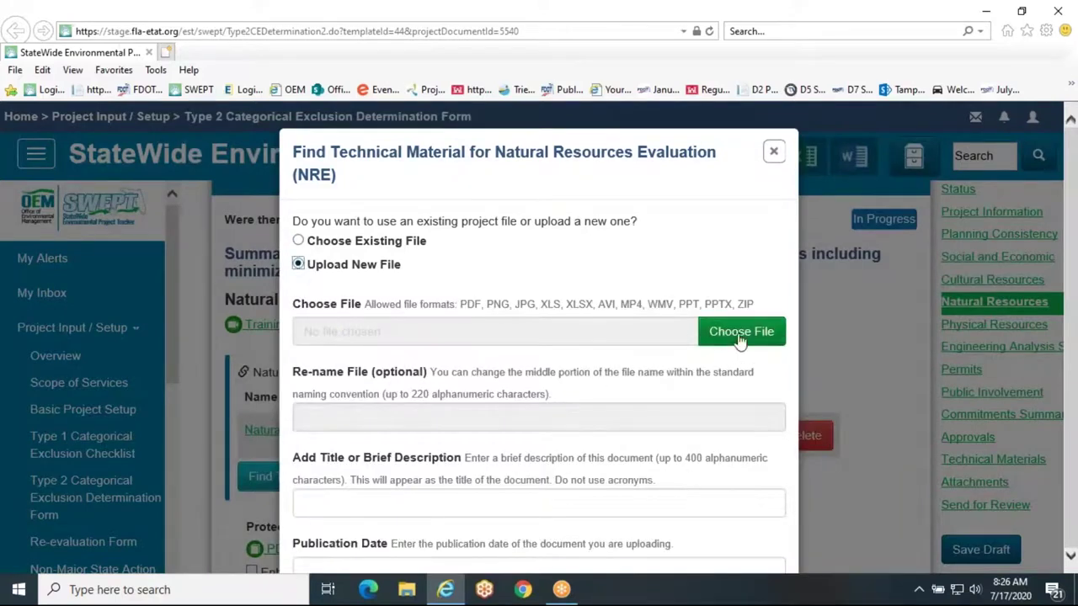
pyautogui.scroll(-5, 741, 339)
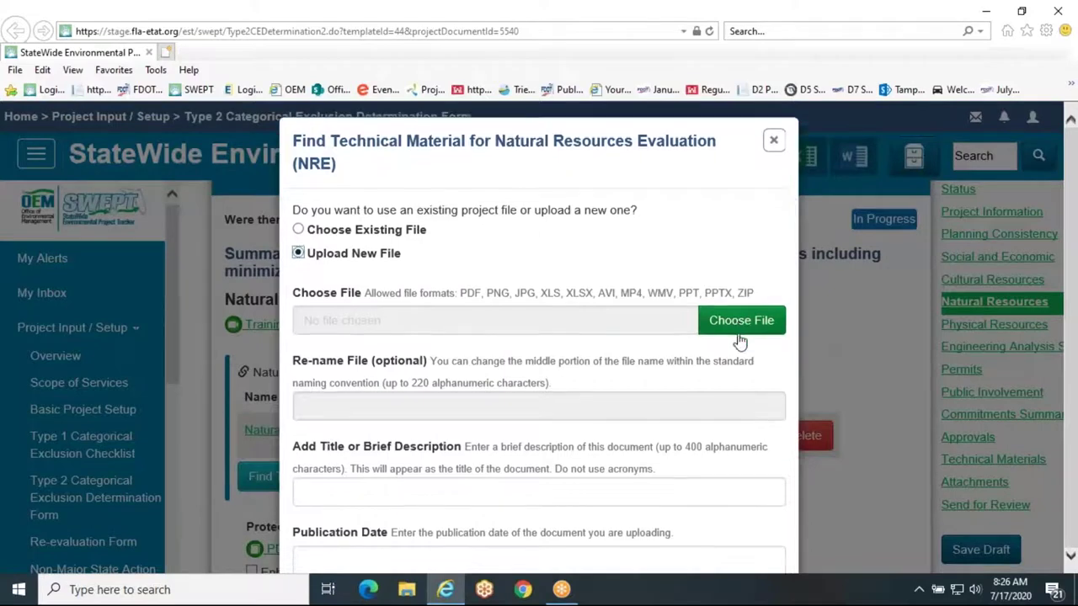
pyautogui.scroll(-4, 539, 337)
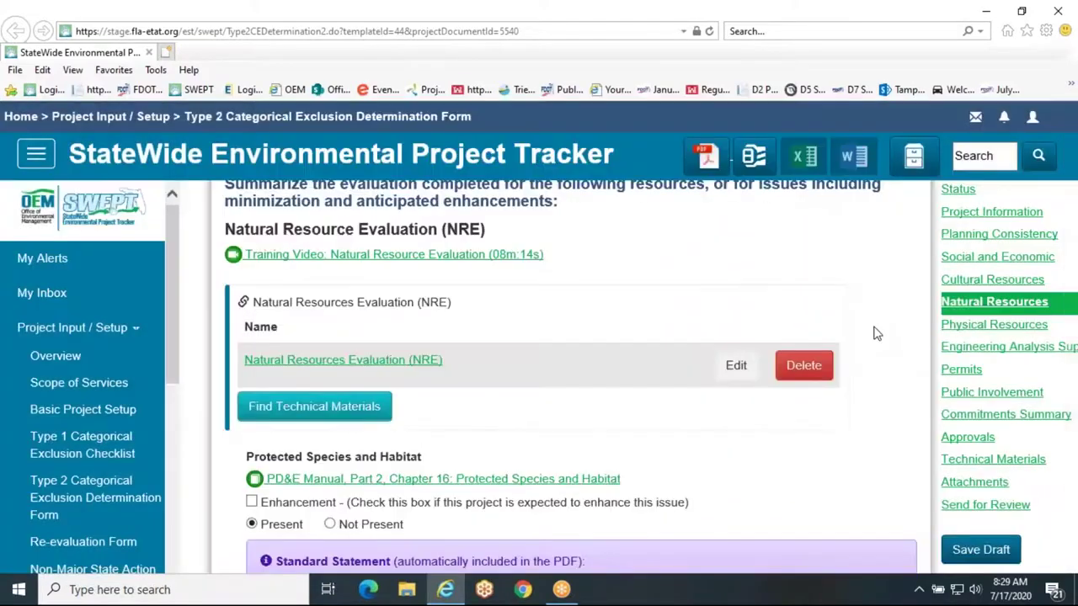
pyautogui.scroll(-1, 876, 334)
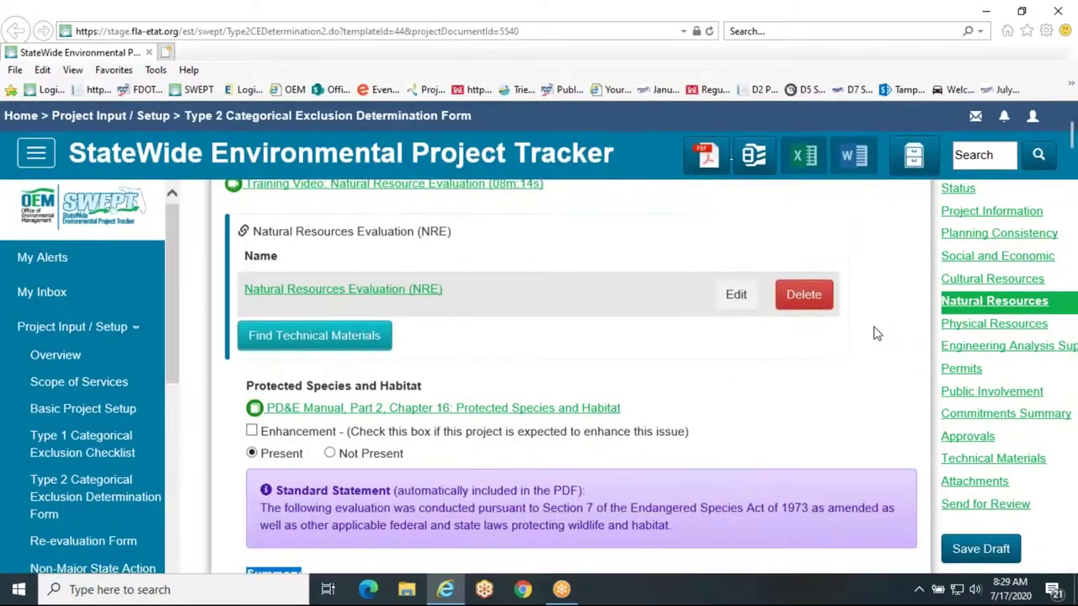
pyautogui.moveTo(427, 395); pyautogui.dragTo(322, 383)
pyautogui.scroll(-1, 321, 383)
pyautogui.scroll(-1, 322, 383)
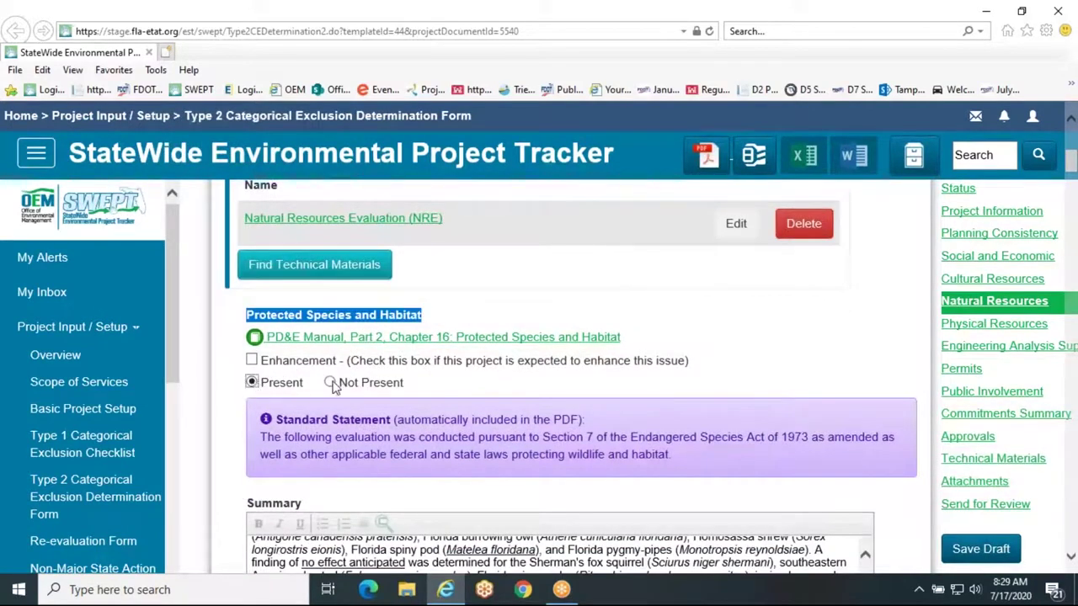
pyautogui.click(252, 360)
pyautogui.click(252, 361)
pyautogui.scroll(-1, 234, 404)
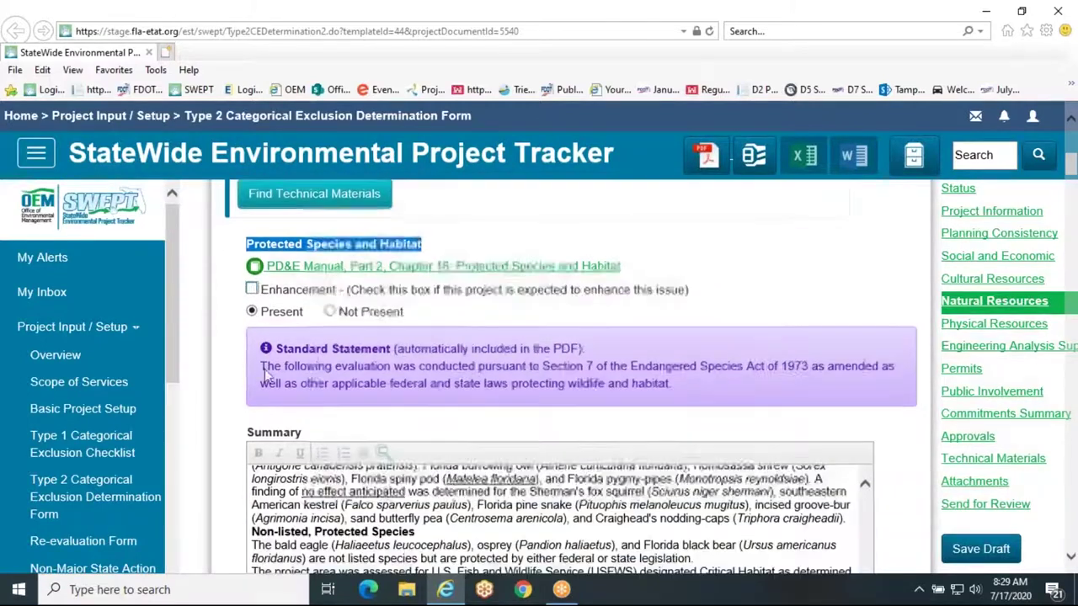
pyautogui.click(330, 311)
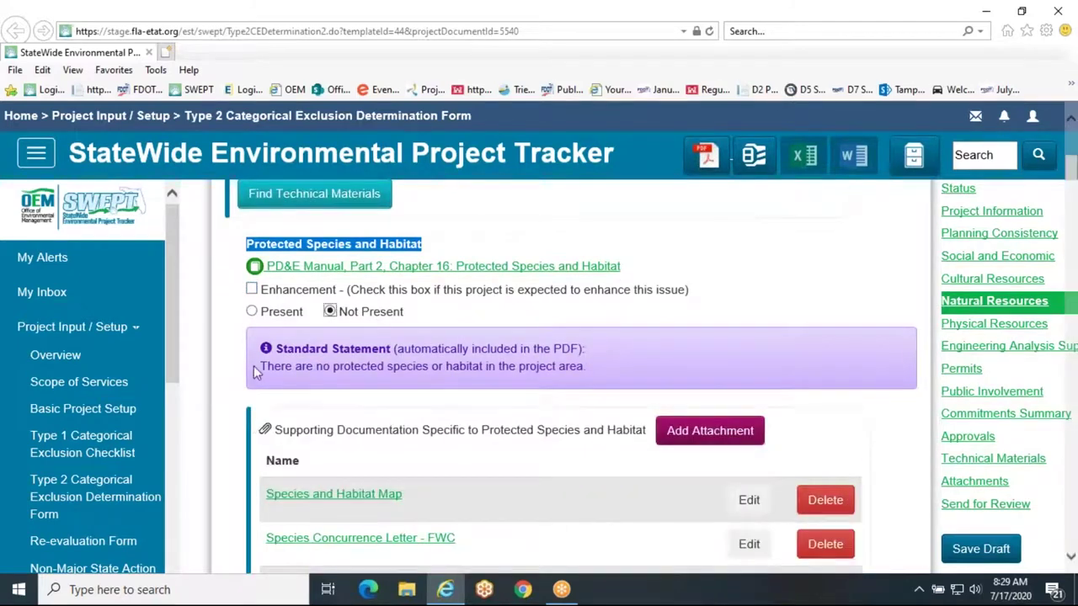
pyautogui.click(252, 312)
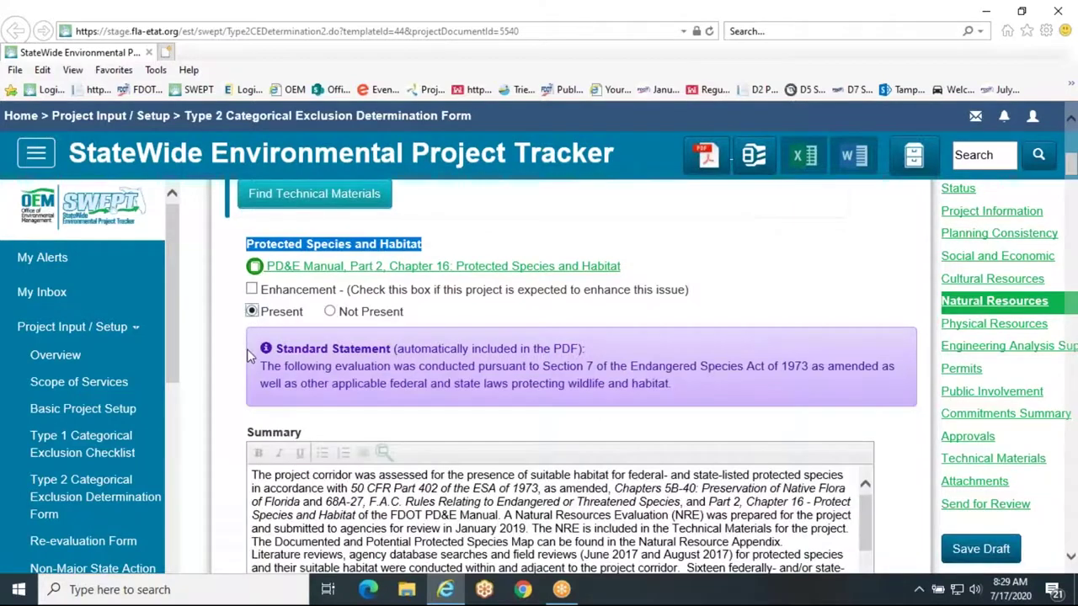
pyautogui.scroll(-1, 246, 349)
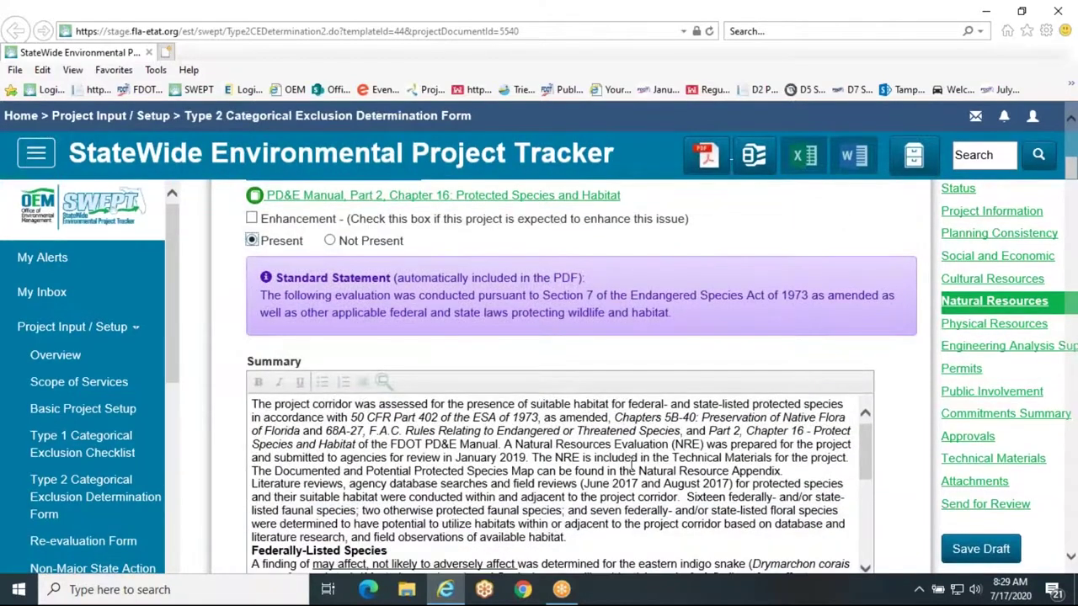
pyautogui.scroll(-2, 364, 440)
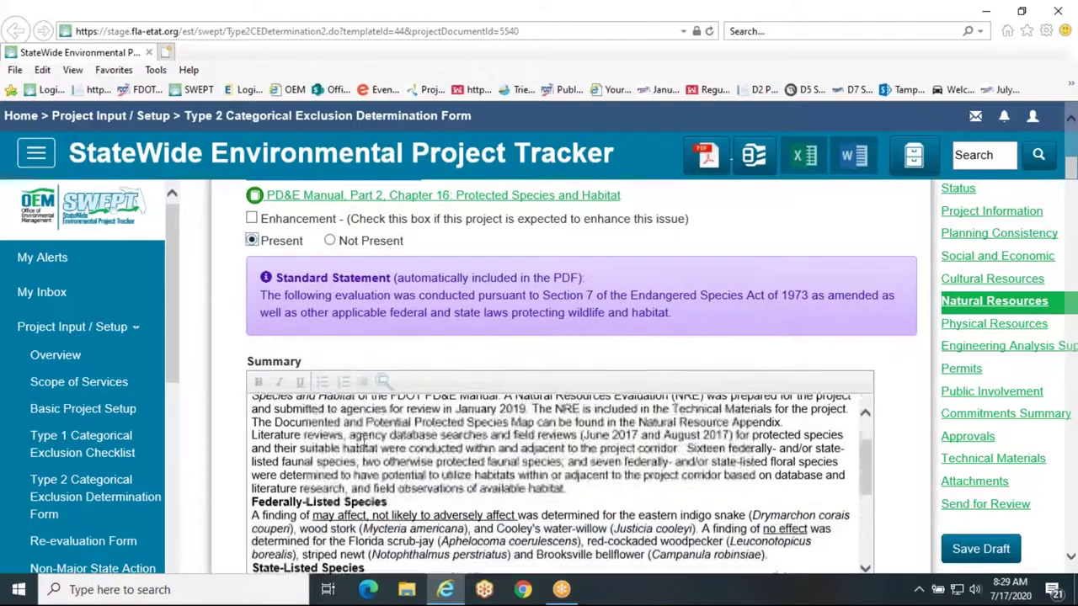
pyautogui.scroll(-1, 902, 402)
pyautogui.scroll(-1, 902, 403)
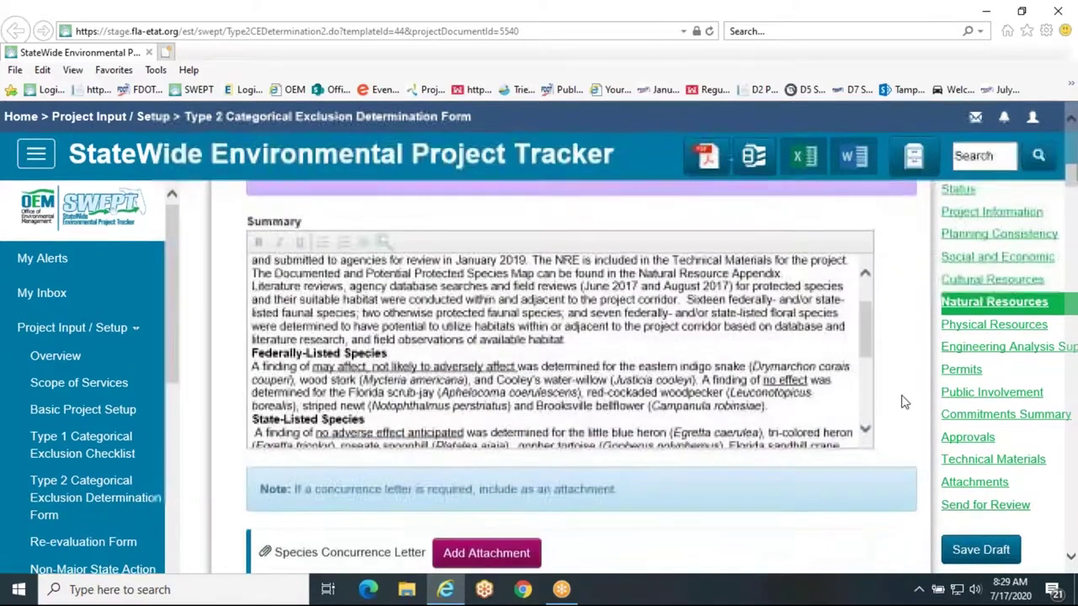
pyautogui.moveTo(388, 351); pyautogui.dragTo(252, 352)
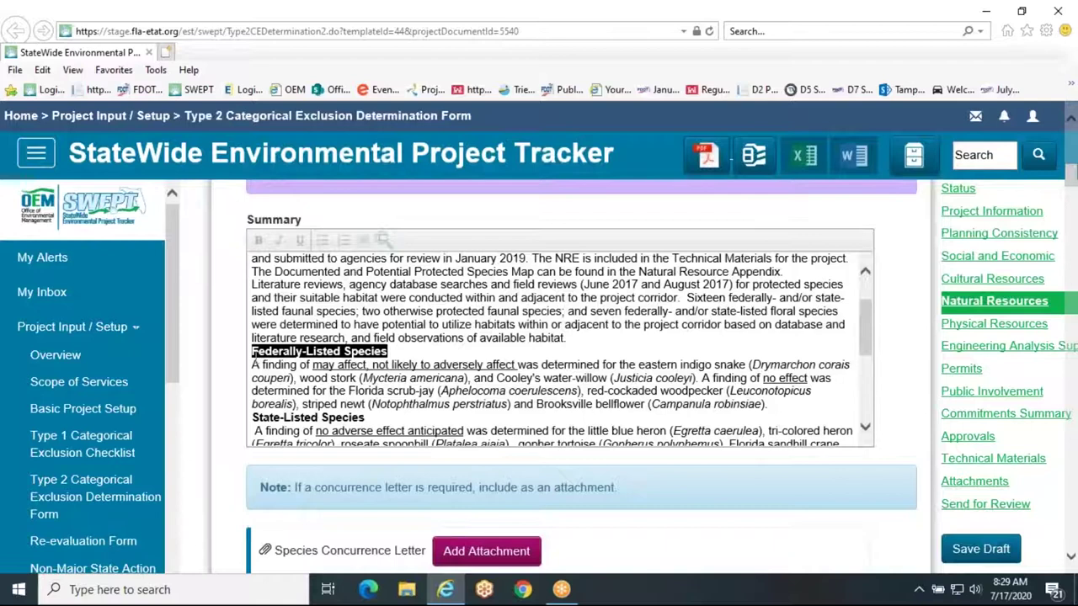
pyautogui.click(290, 418)
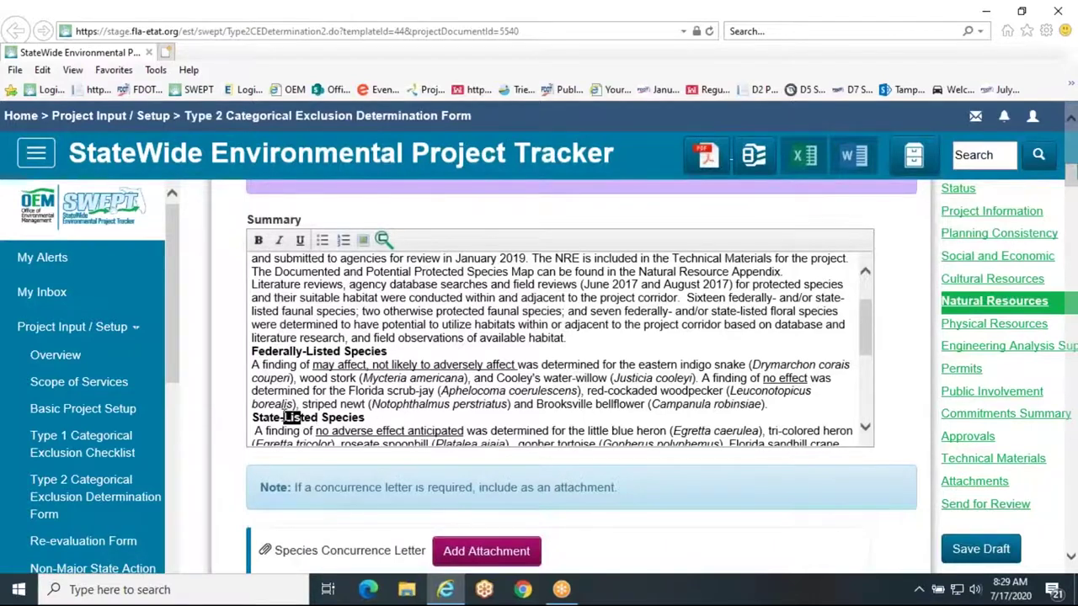
pyautogui.moveTo(365, 419); pyautogui.dragTo(256, 421)
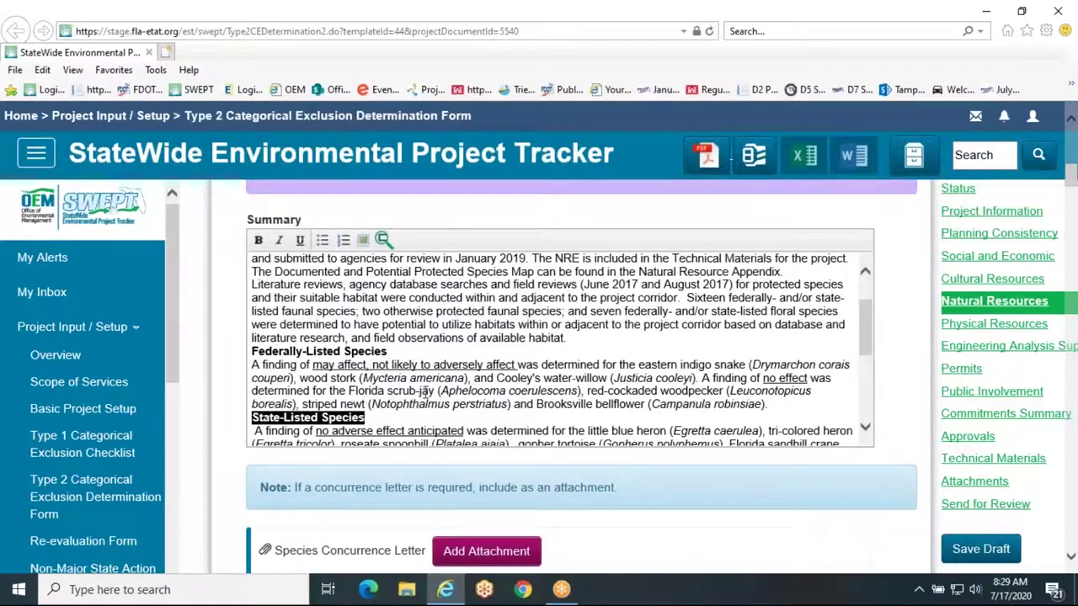
pyautogui.click(471, 368)
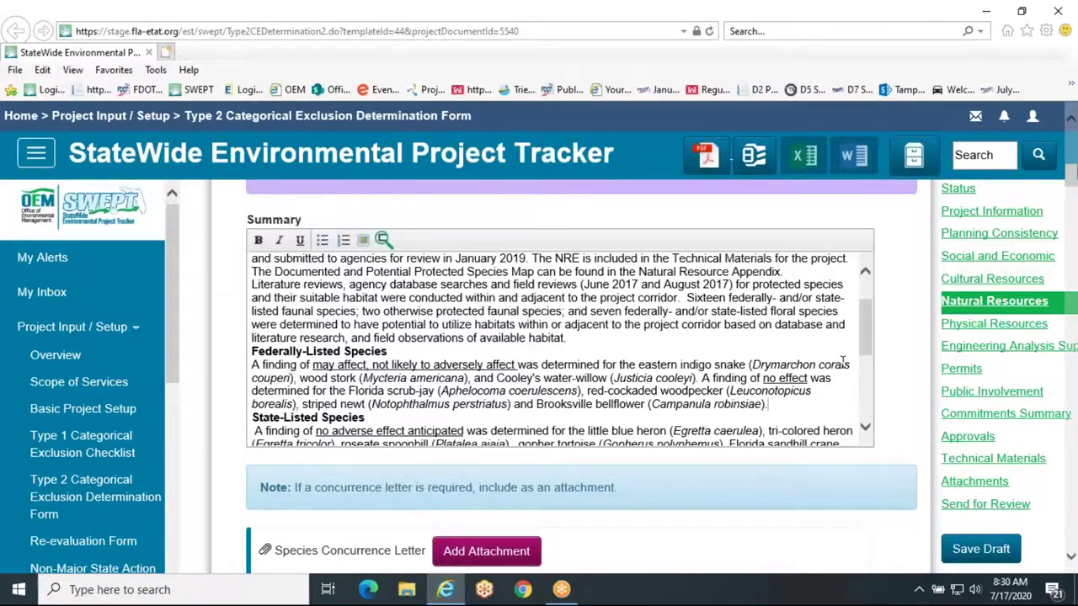
pyautogui.moveTo(867, 344); pyautogui.dragTo(875, 428)
pyautogui.click(864, 489)
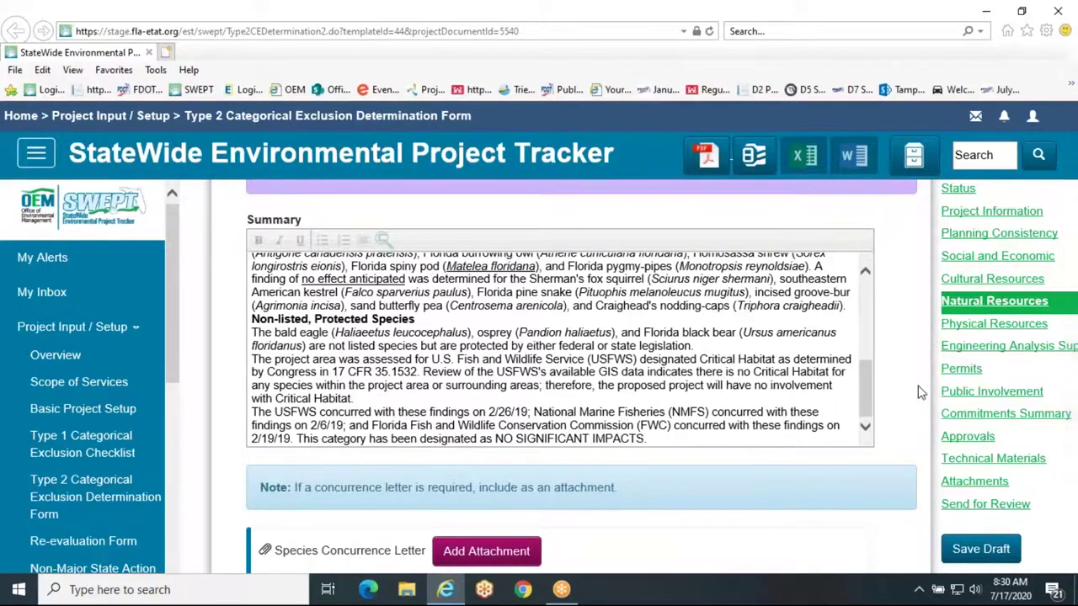
# Step: Open the species concurrence letter attachment dialog and cancel it without attaching a file
pyautogui.scroll(-3, 921, 393)
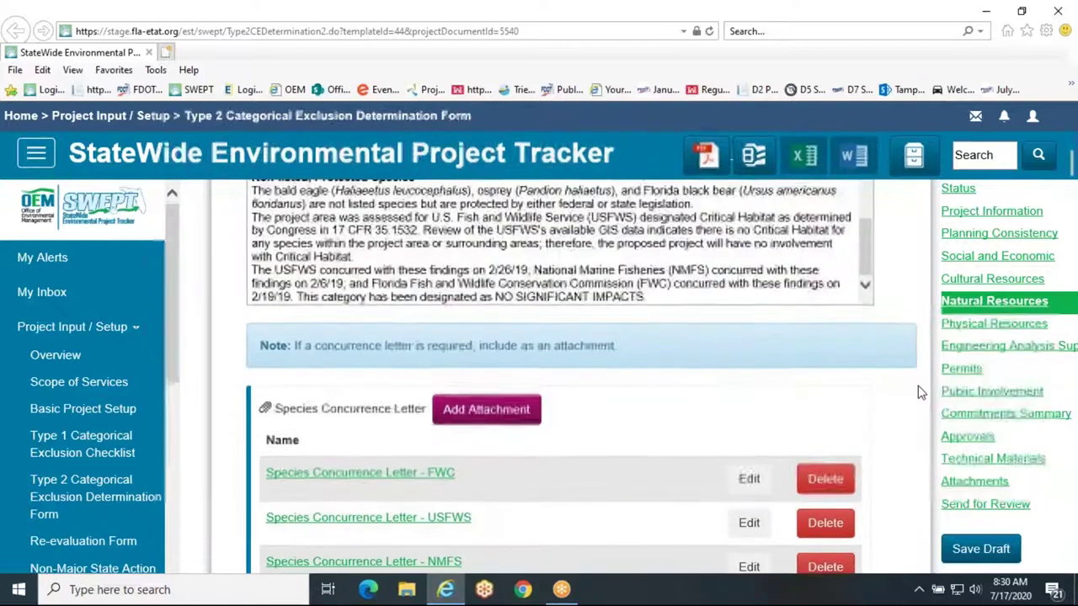
pyautogui.scroll(-1, 921, 393)
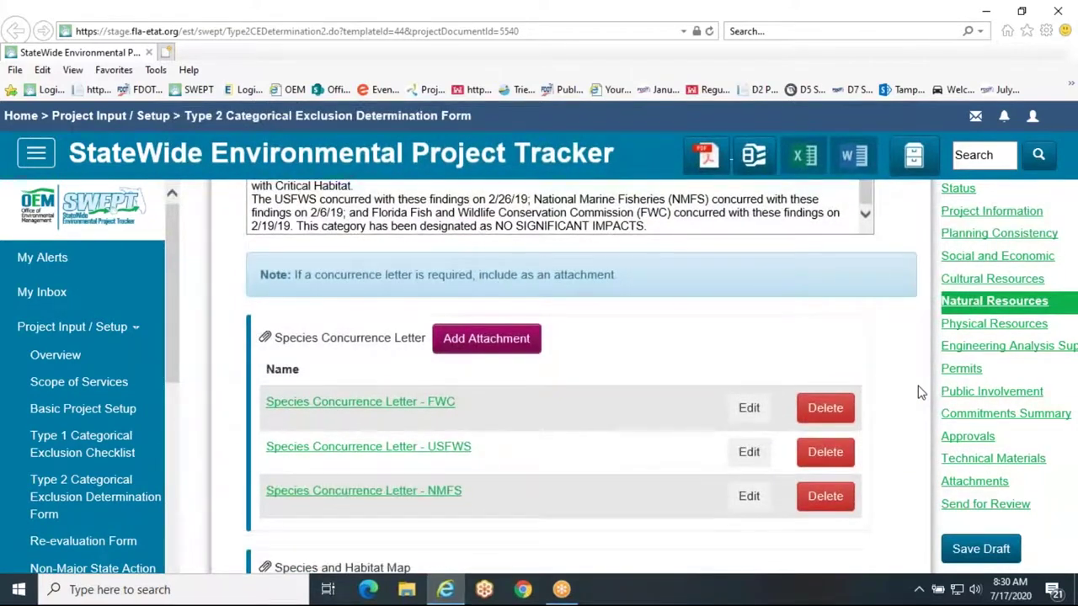
pyautogui.scroll(-1, 920, 393)
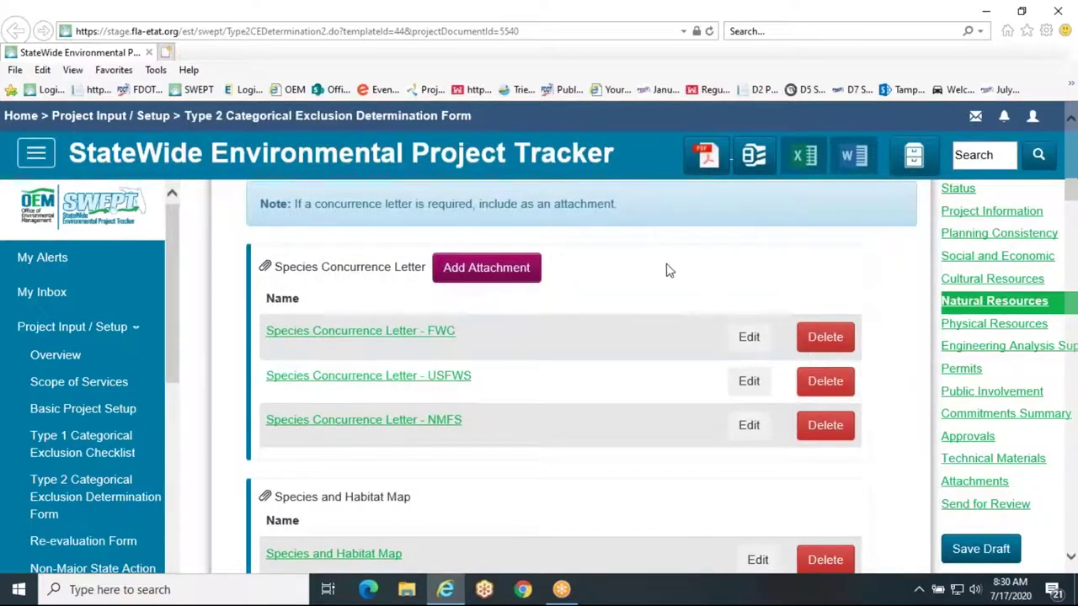
pyautogui.click(474, 282)
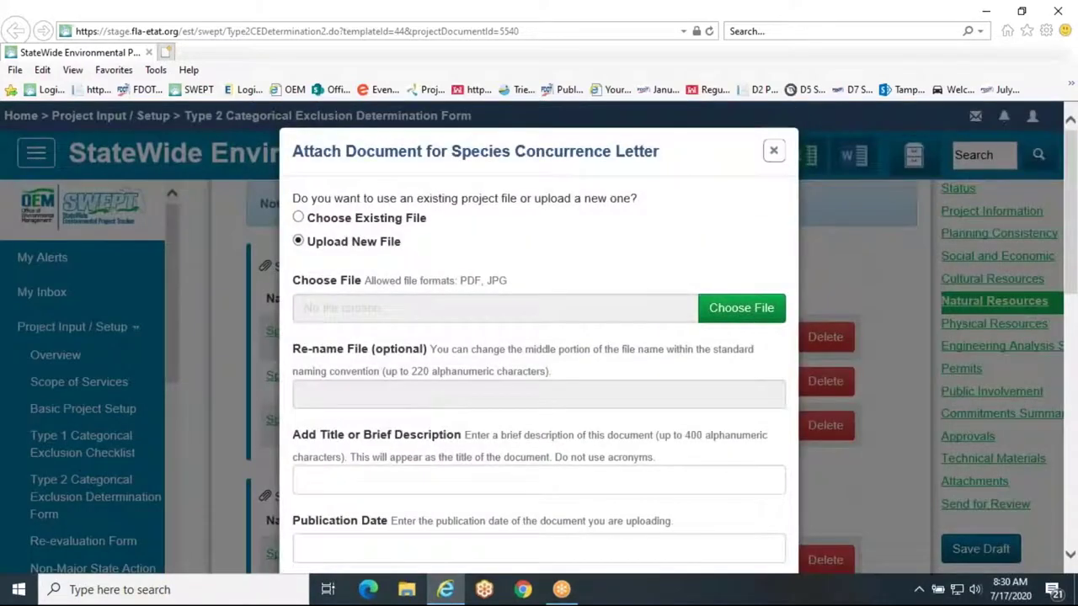
pyautogui.click(774, 150)
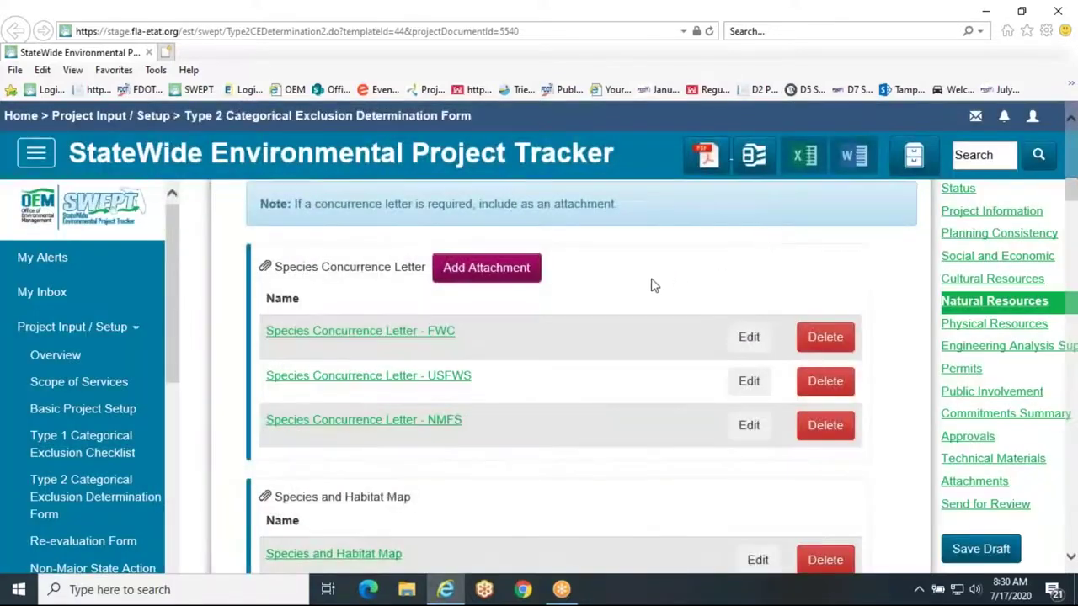
# Step: Review the FWC, USFWS and NMFS concurrence letters and the Species and Habitat Map
pyautogui.scroll(-3, 617, 312)
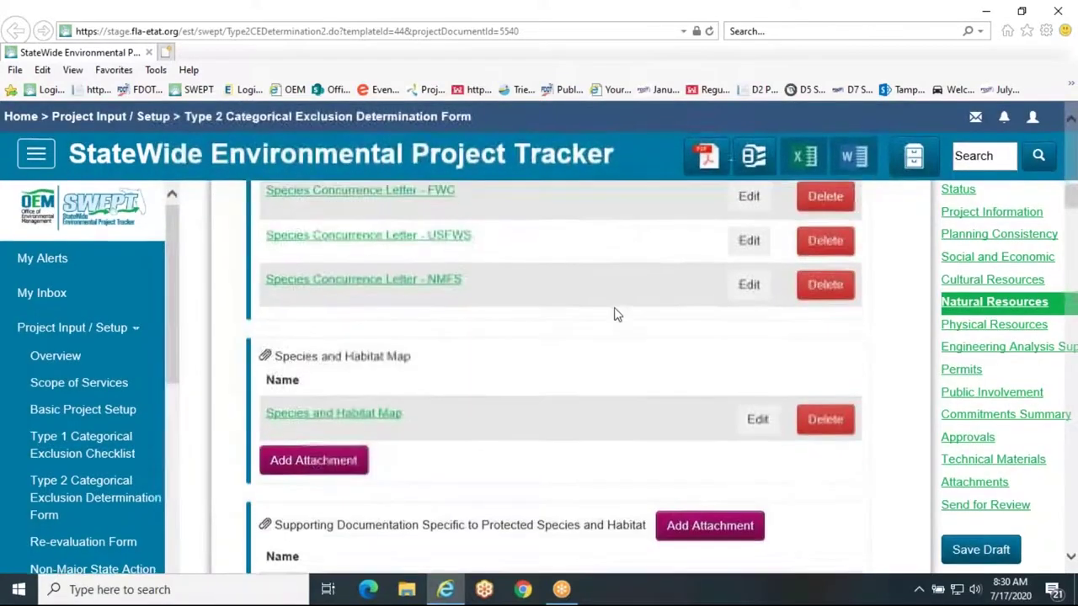
pyautogui.moveTo(423, 356); pyautogui.dragTo(285, 360)
pyautogui.click(549, 345)
pyautogui.scroll(-2, 549, 345)
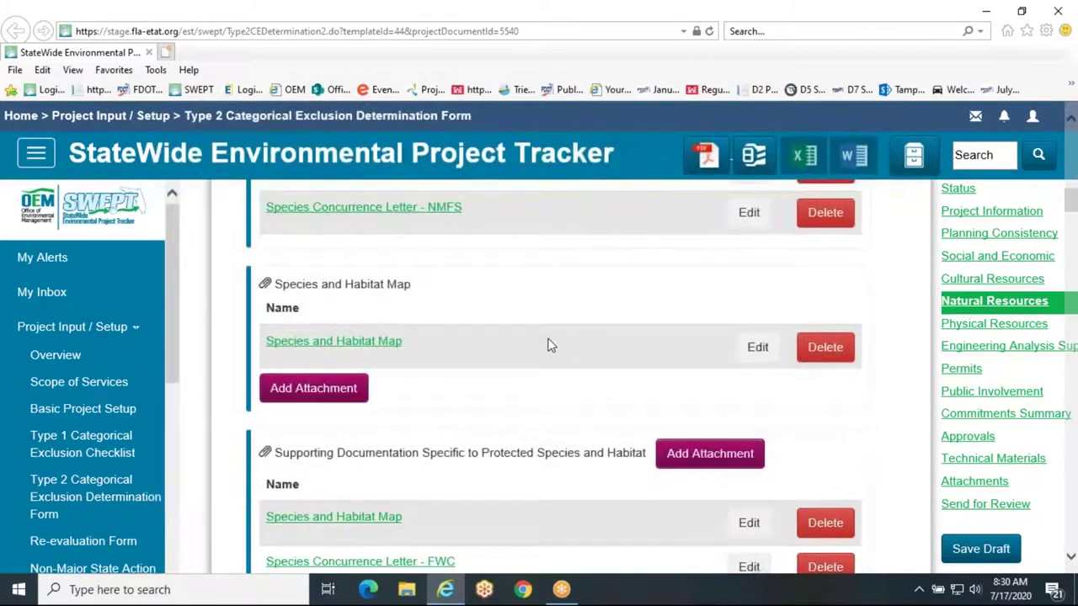
pyautogui.scroll(-2, 549, 345)
pyautogui.scroll(-2, 549, 345)
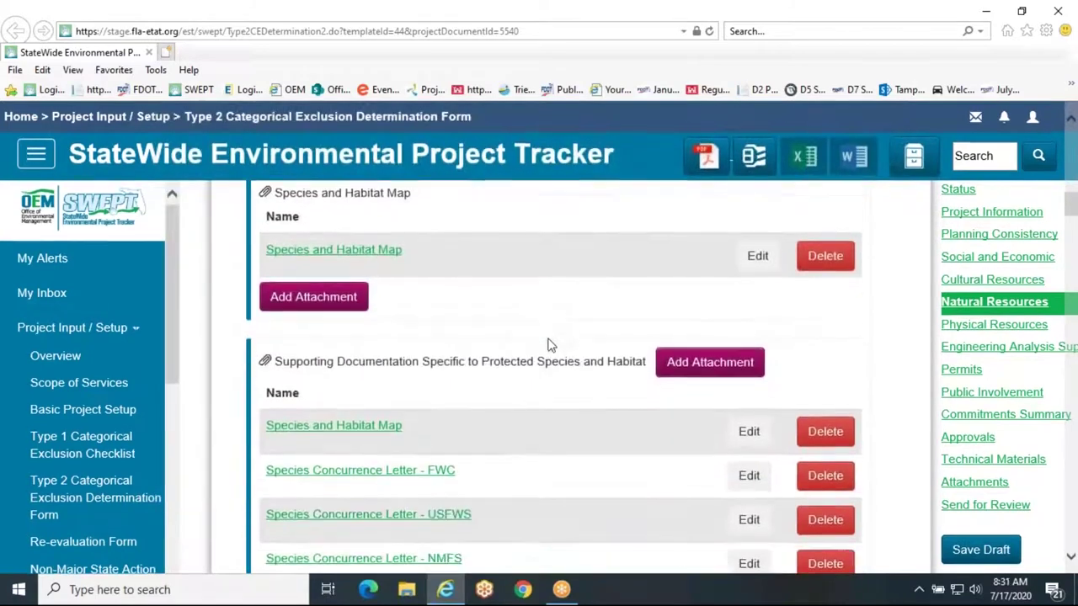
pyautogui.scroll(-2, 548, 345)
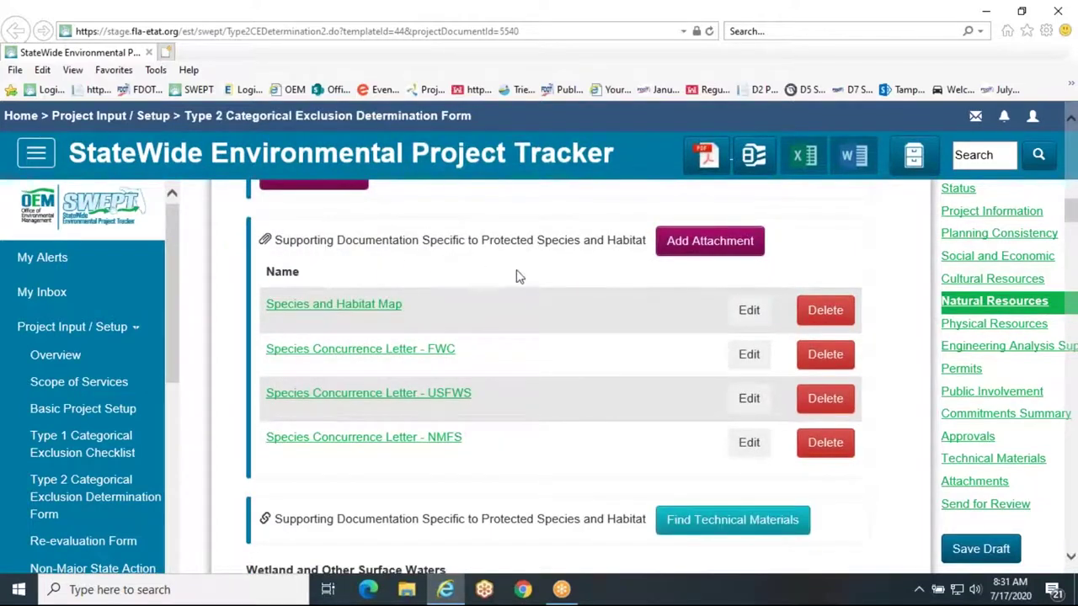
pyautogui.scroll(-2, 519, 277)
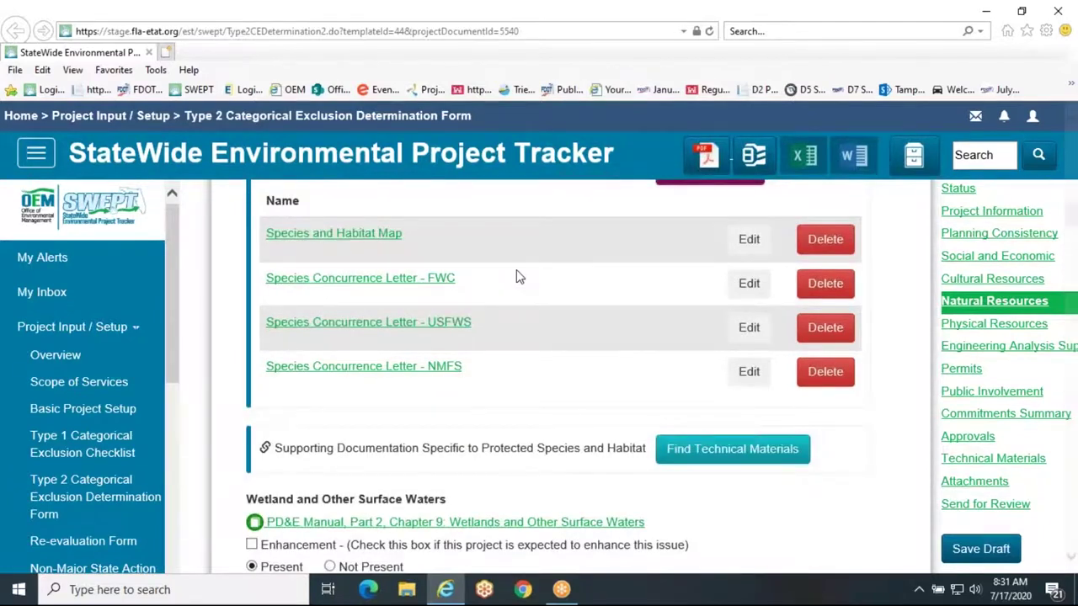
pyautogui.scroll(2, 516, 278)
pyautogui.scroll(5, 517, 278)
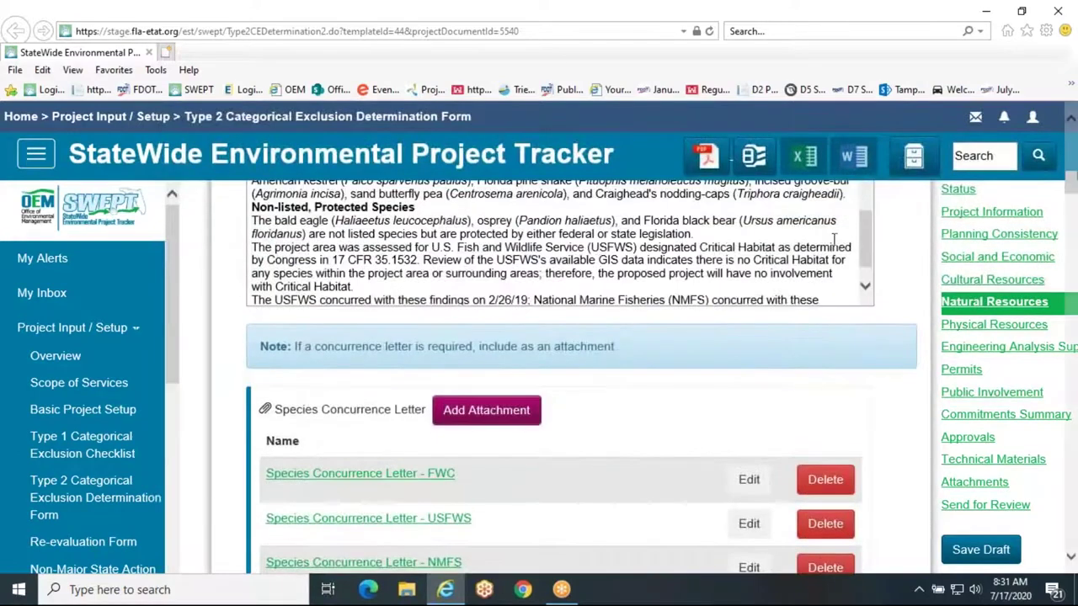
pyautogui.scroll(-1, 873, 249)
pyautogui.scroll(-1, 873, 249)
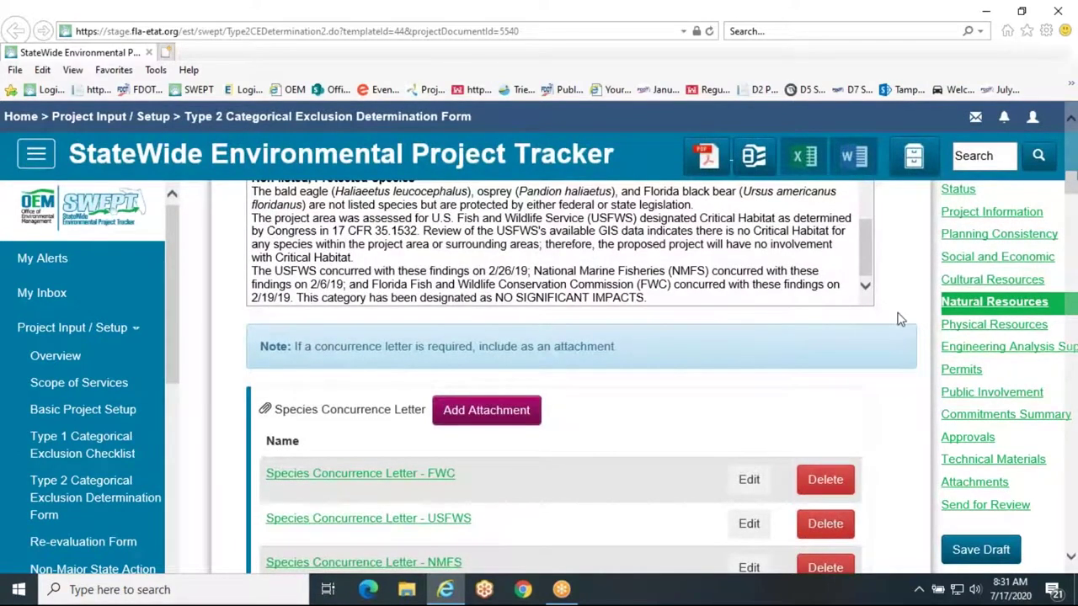
pyautogui.scroll(-3, 892, 362)
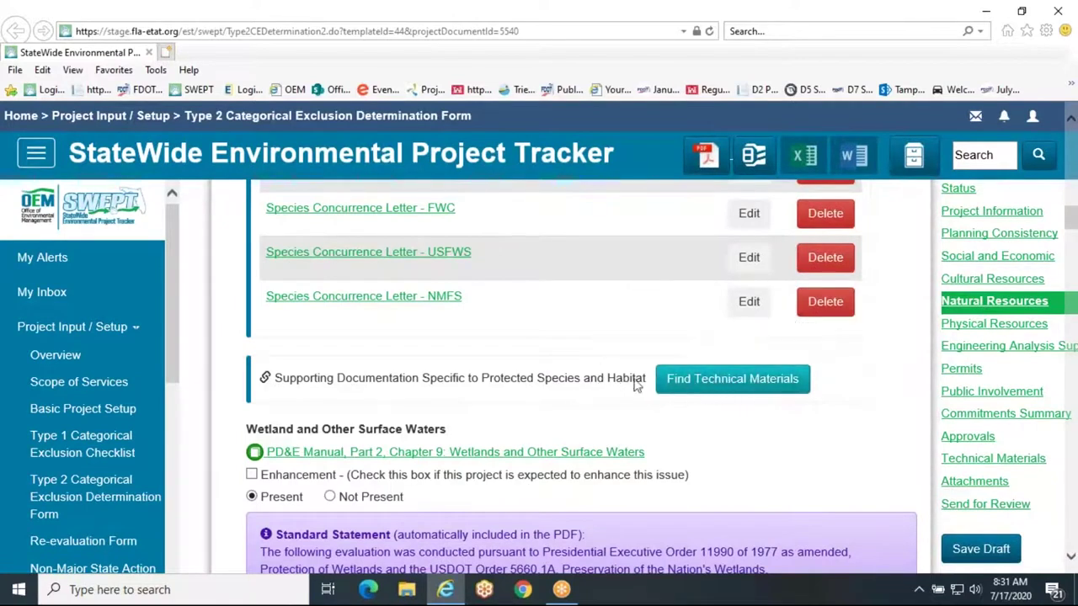
pyautogui.click(738, 386)
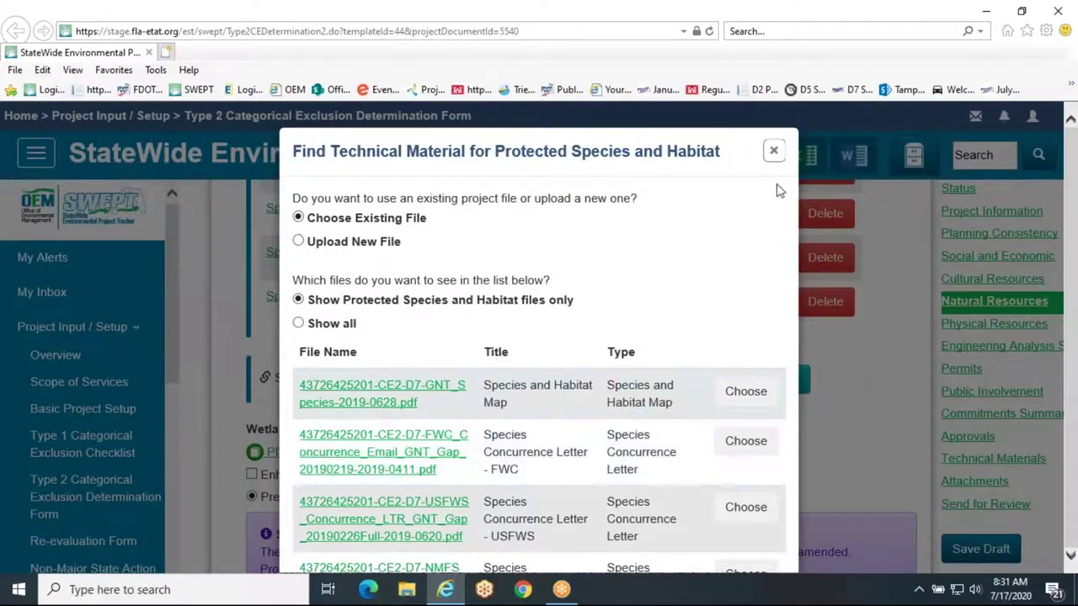
pyautogui.click(773, 153)
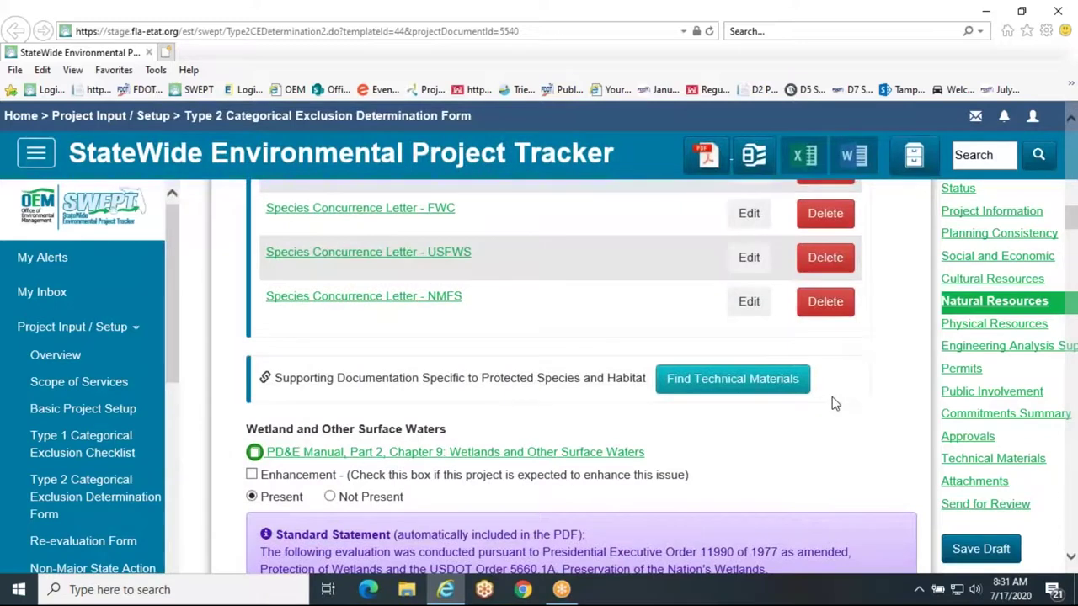
pyautogui.scroll(8, 832, 404)
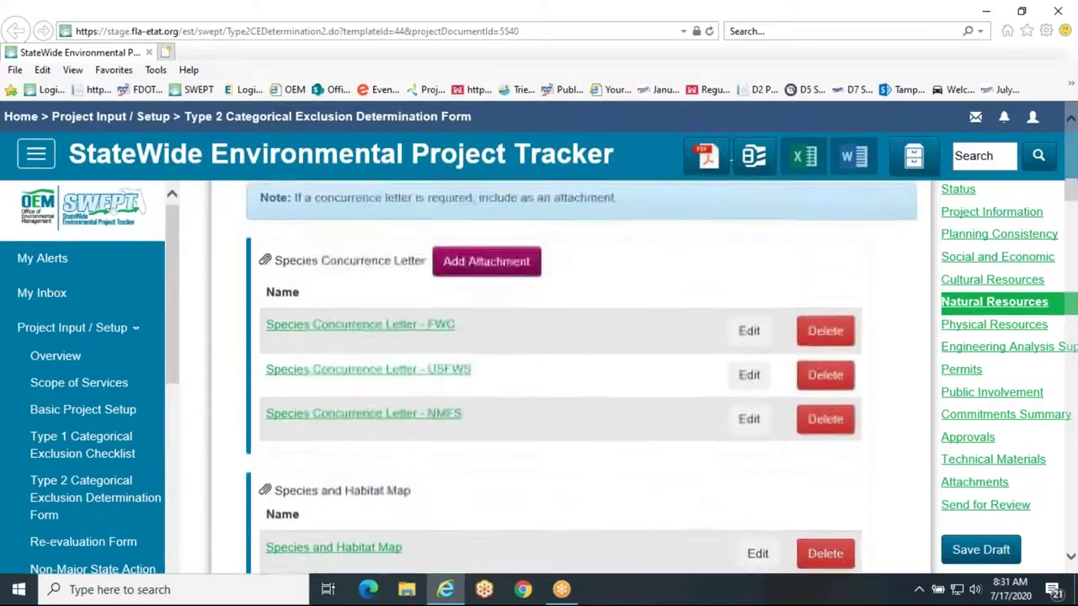
pyautogui.scroll(8, 556, 354)
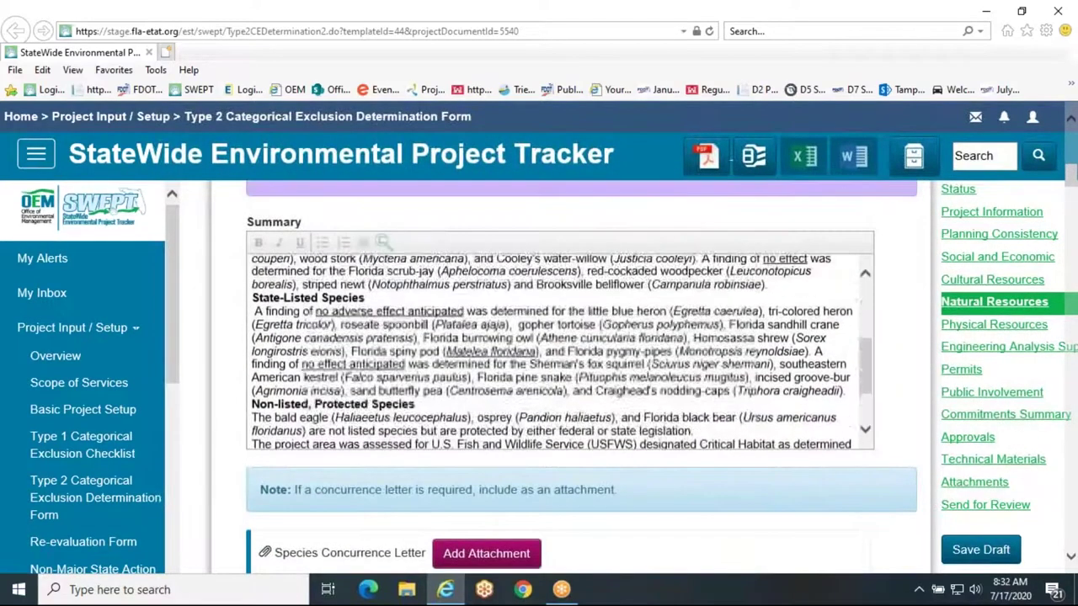
pyautogui.scroll(6, 308, 291)
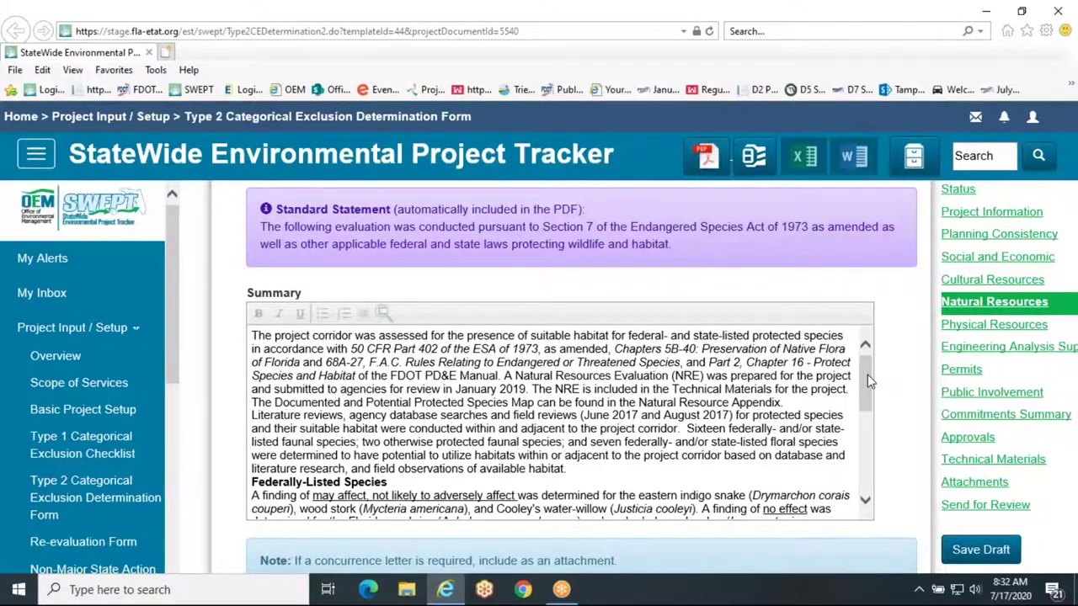
pyautogui.scroll(-5, 217, 213)
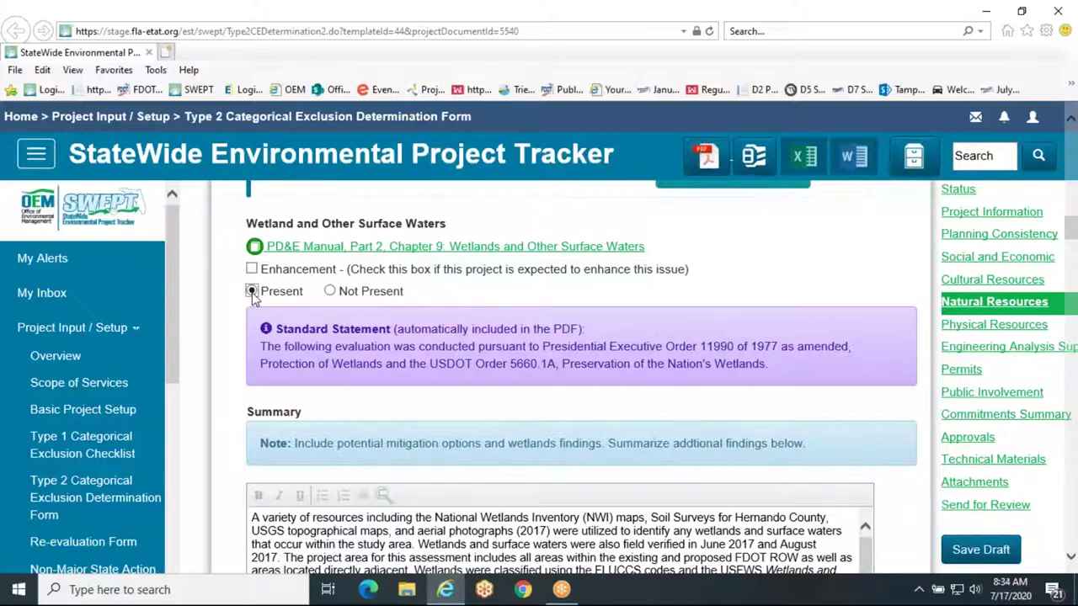
pyautogui.click(330, 291)
pyautogui.click(251, 292)
pyautogui.scroll(-4, 216, 335)
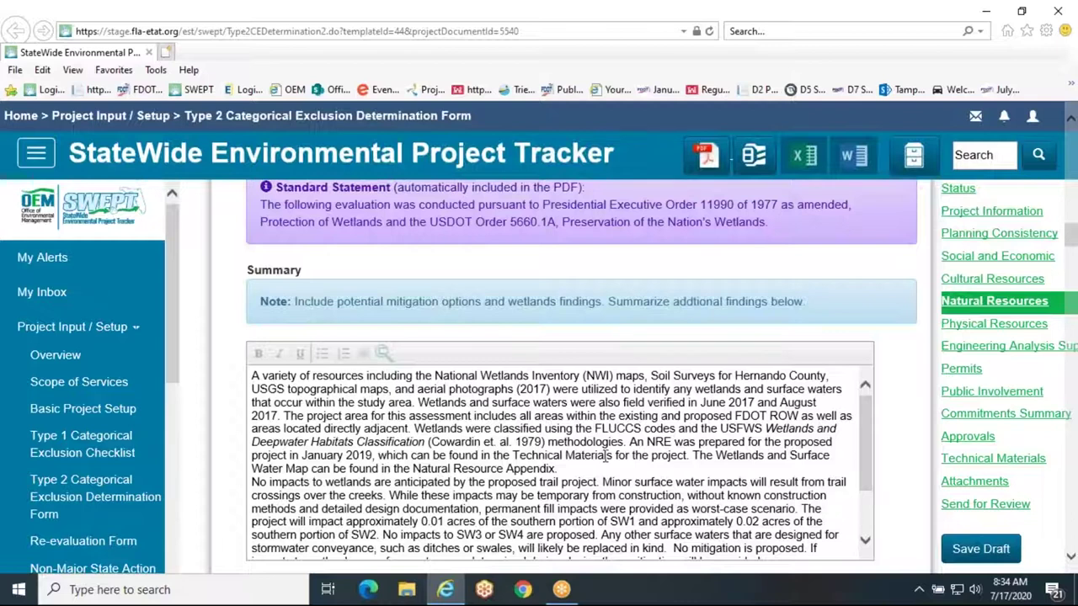
pyautogui.scroll(-1, 604, 455)
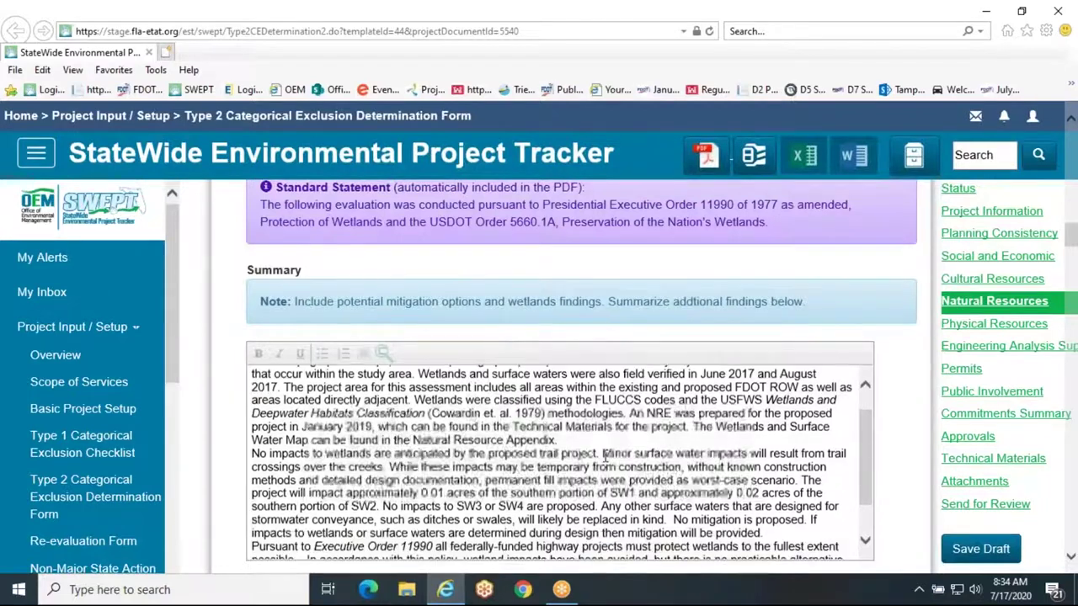
pyautogui.scroll(-1, 605, 455)
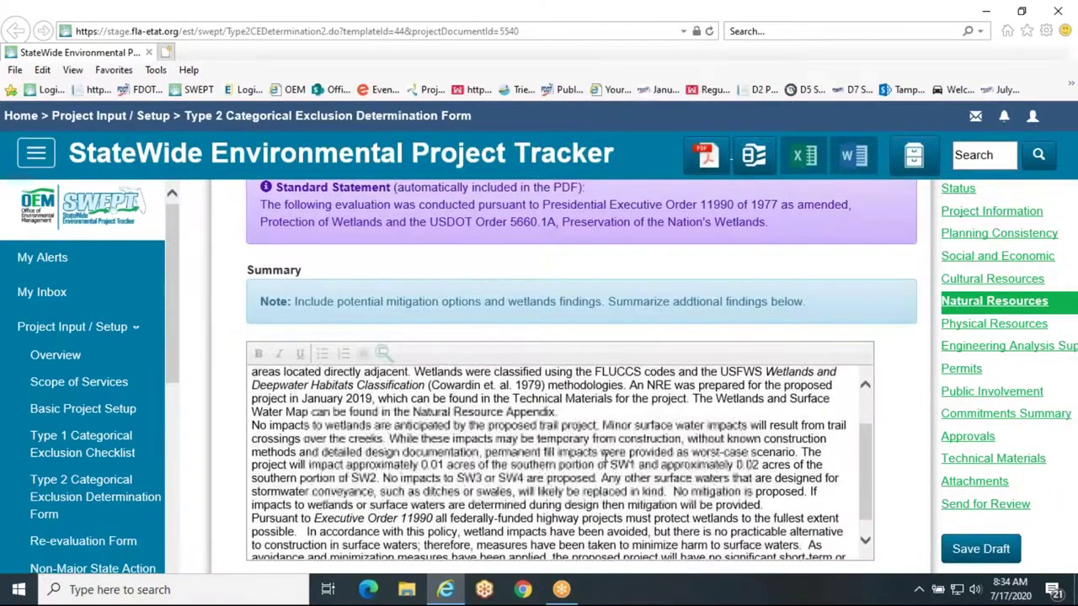
pyautogui.scroll(-4, 758, 460)
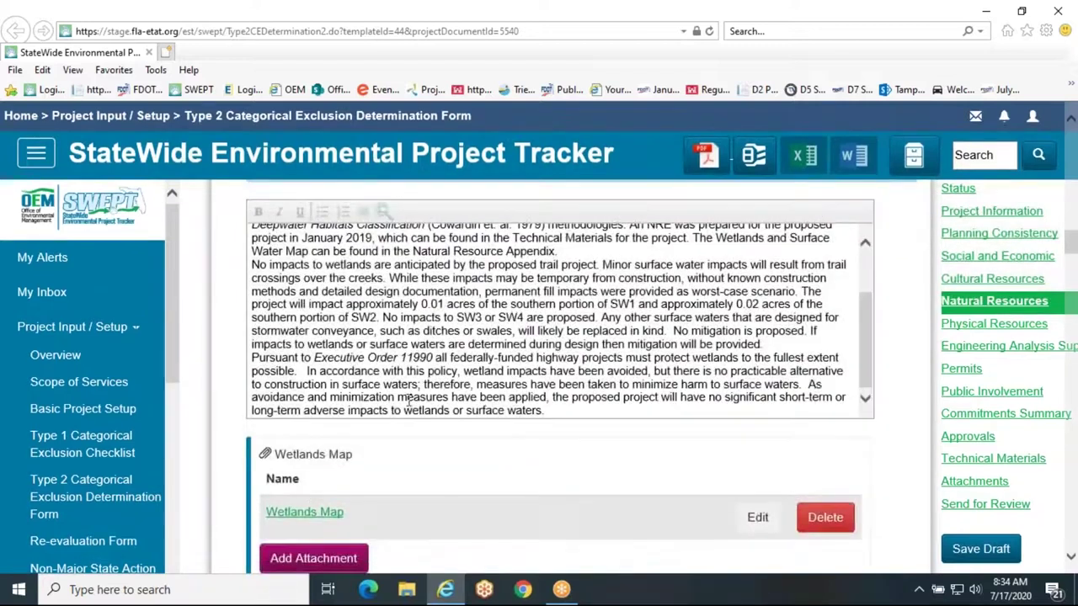
pyautogui.moveTo(252, 357); pyautogui.dragTo(551, 413)
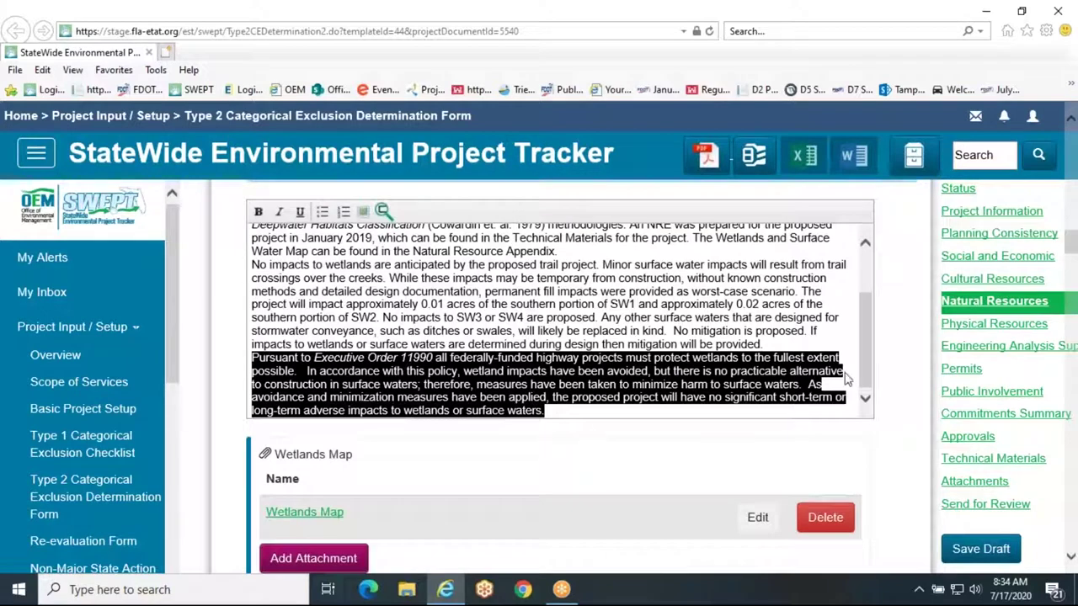
pyautogui.click(899, 343)
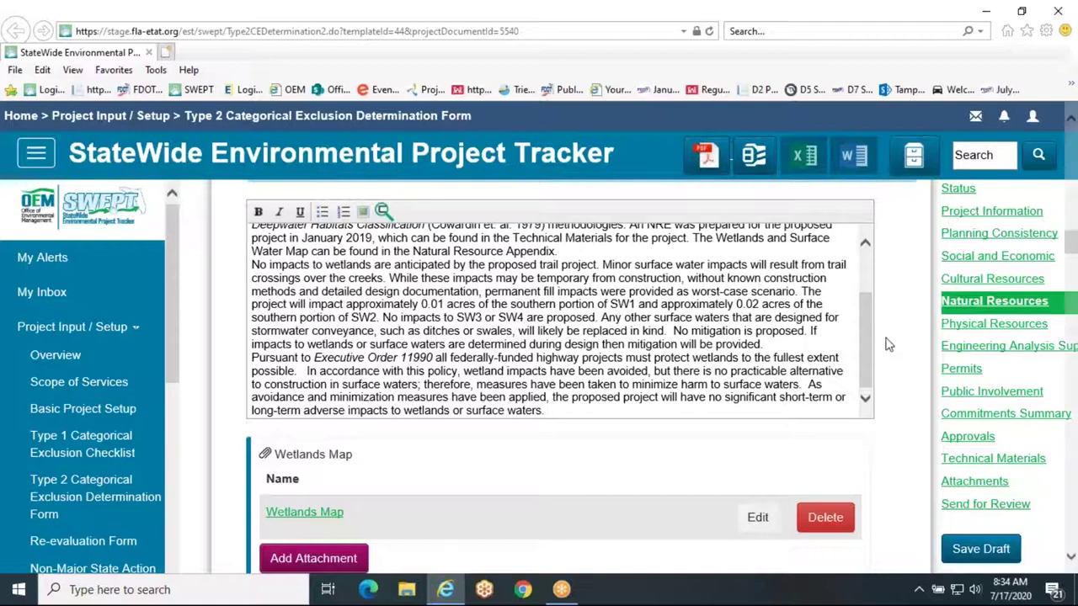
pyautogui.scroll(1, 893, 338)
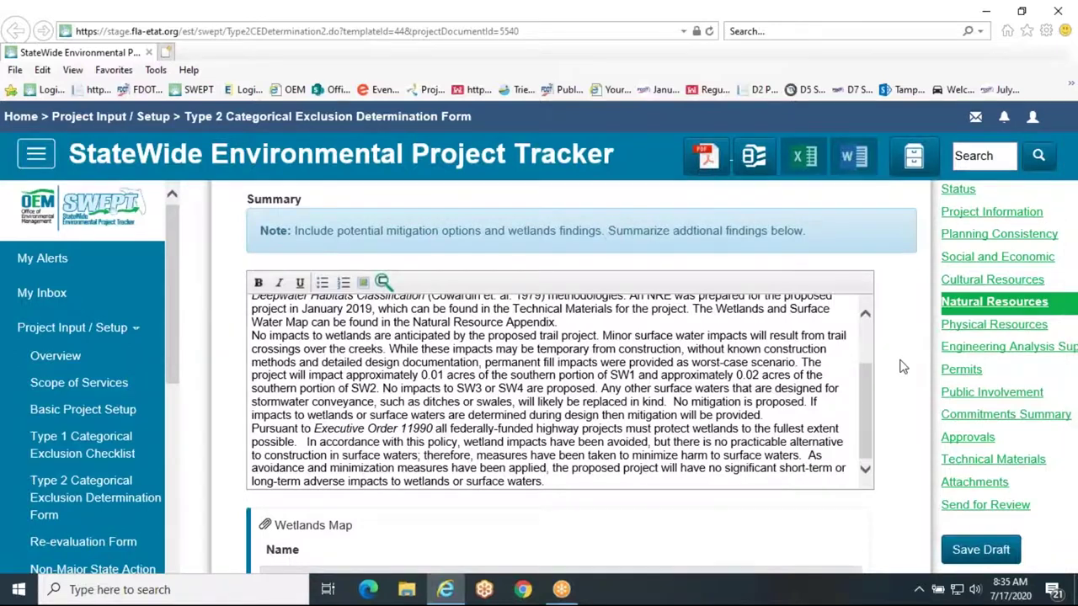
pyautogui.scroll(3, 902, 367)
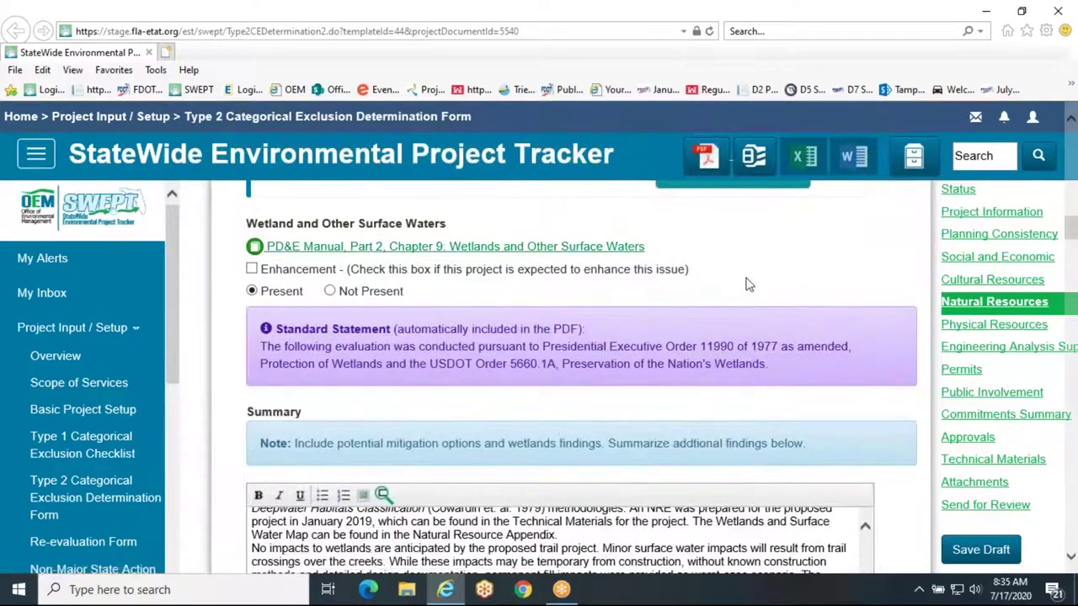
pyautogui.scroll(-1, 746, 284)
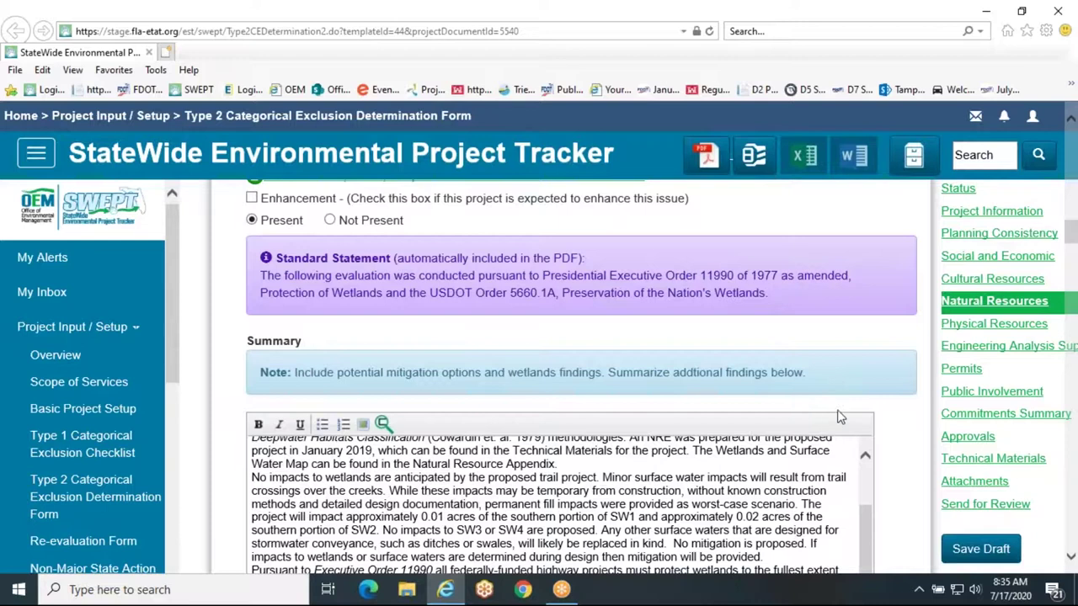
pyautogui.scroll(-5, 840, 416)
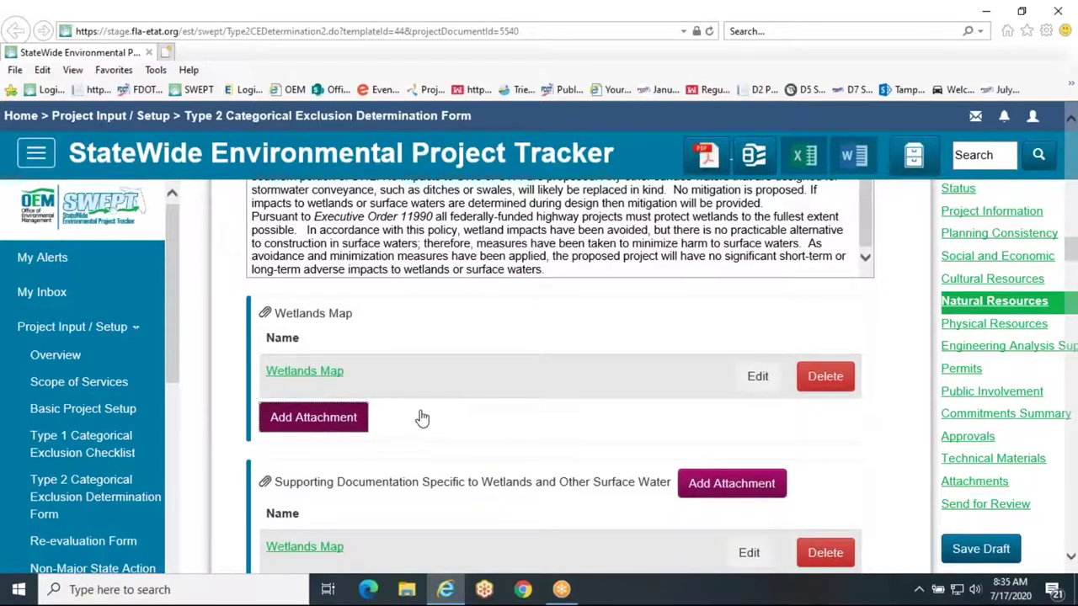
pyautogui.scroll(-3, 555, 379)
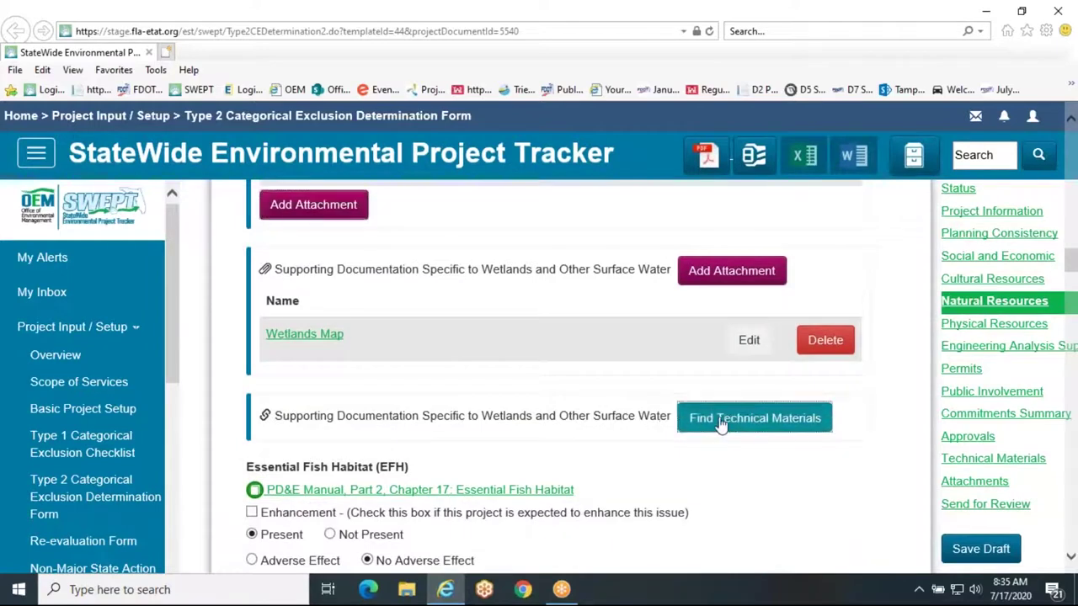
# Step: Close the wetlands and surface waters technical material finder unused and scroll to Essential Fish Habitat
pyautogui.click(721, 425)
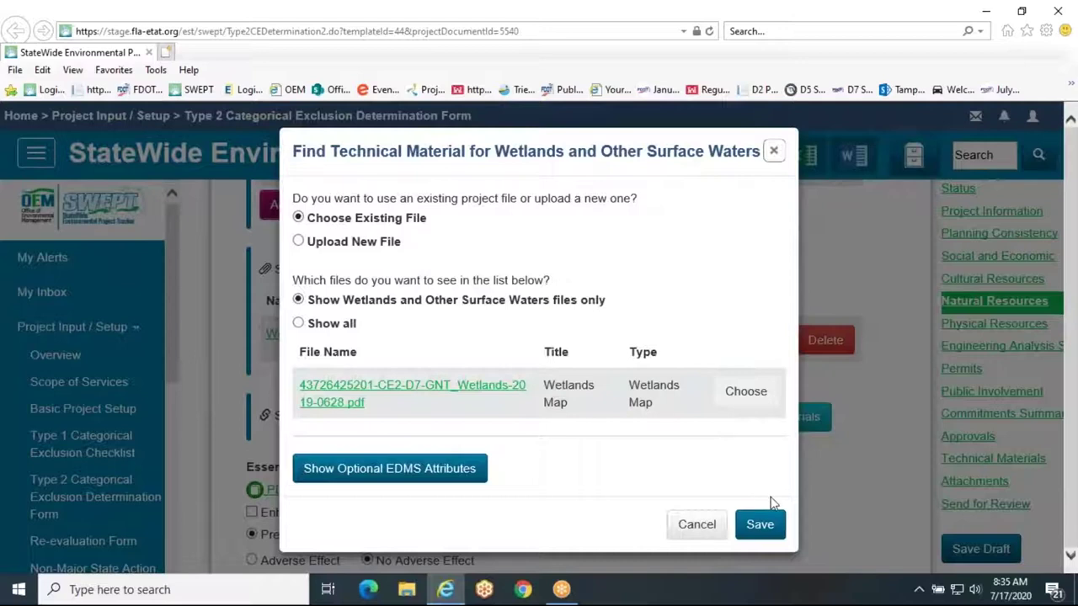
pyautogui.click(773, 152)
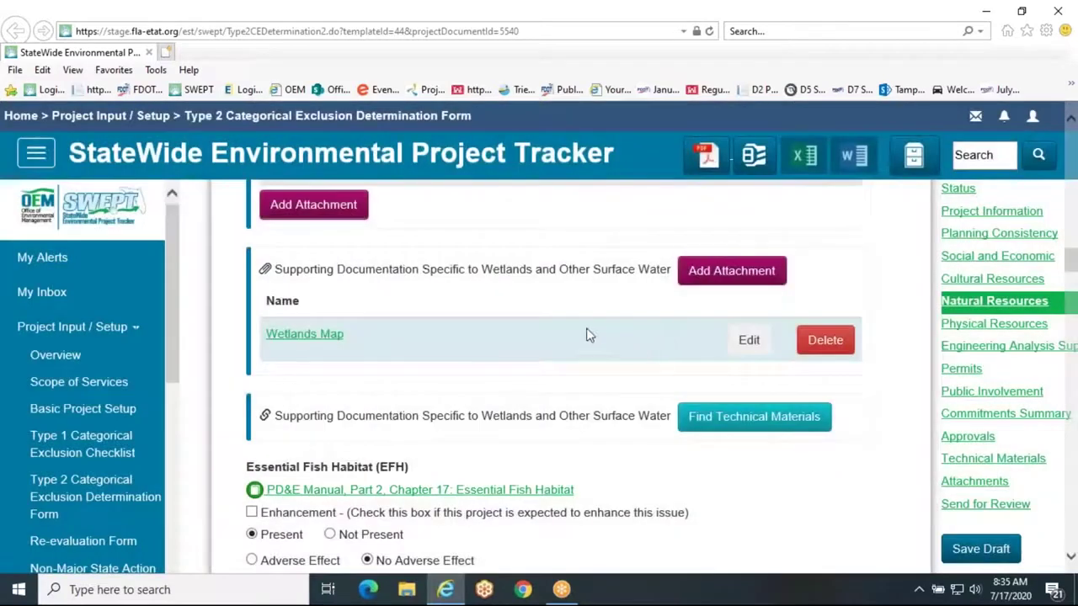
pyautogui.scroll(-3, 506, 337)
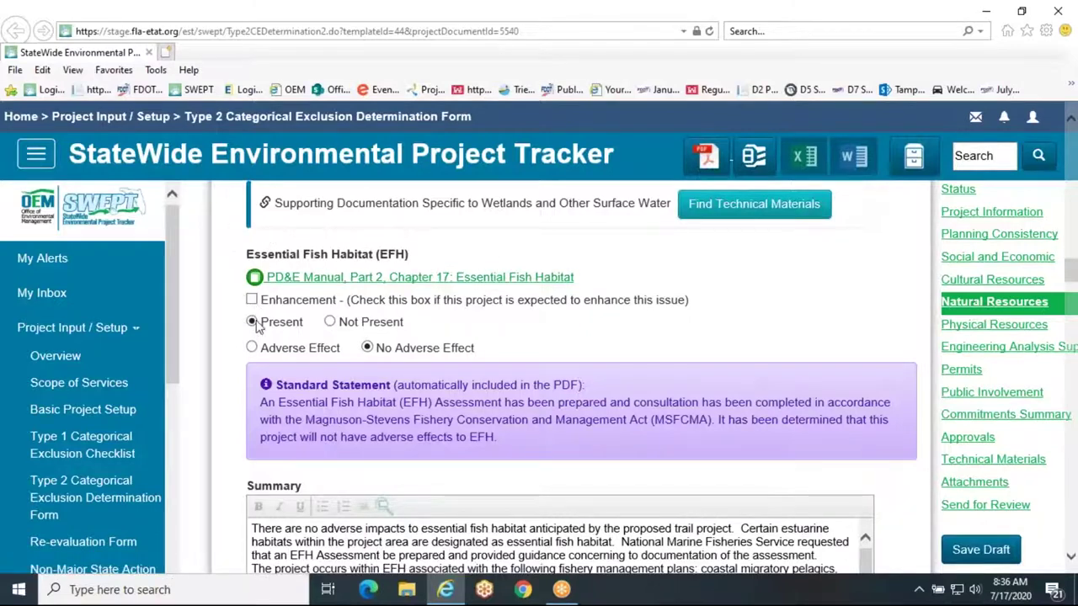
# Step: Mark Essential Fish Habitat as Present with Adverse Effect selected
pyautogui.click(330, 322)
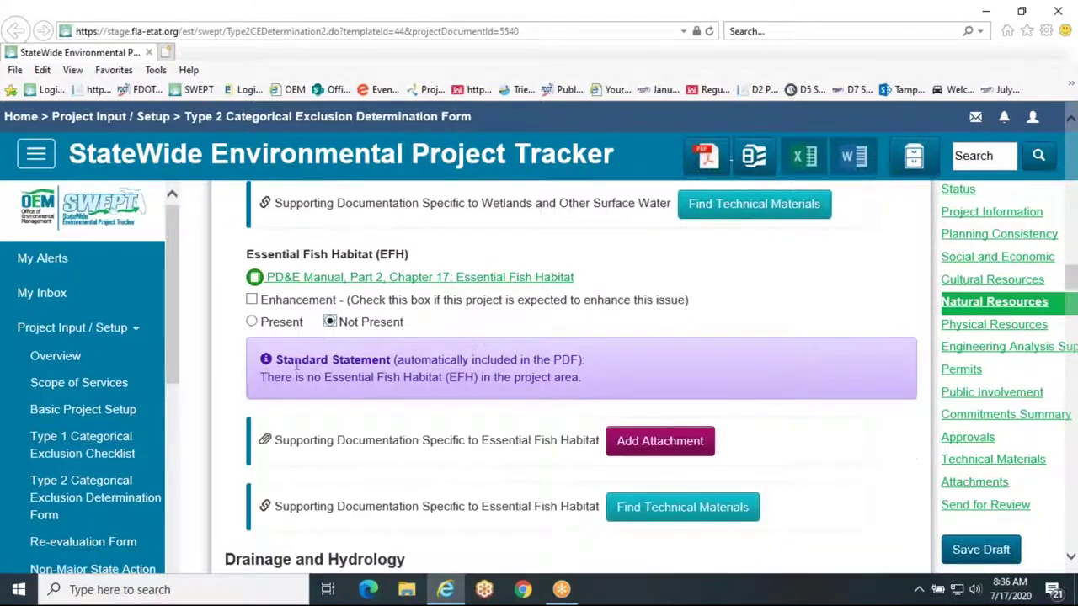
pyautogui.click(251, 323)
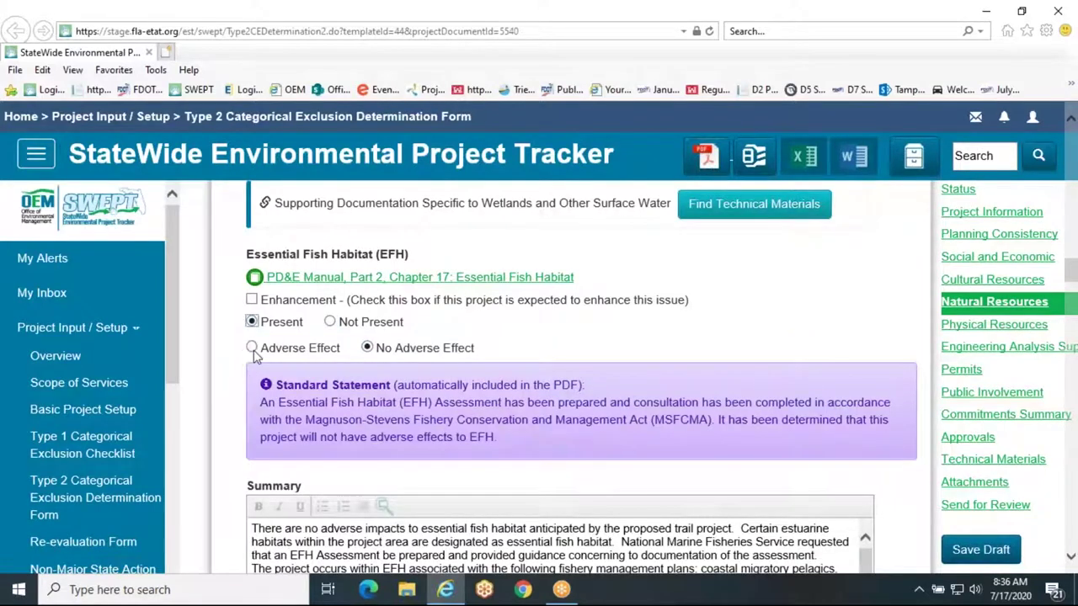
pyautogui.click(253, 349)
pyautogui.click(369, 348)
pyautogui.click(252, 348)
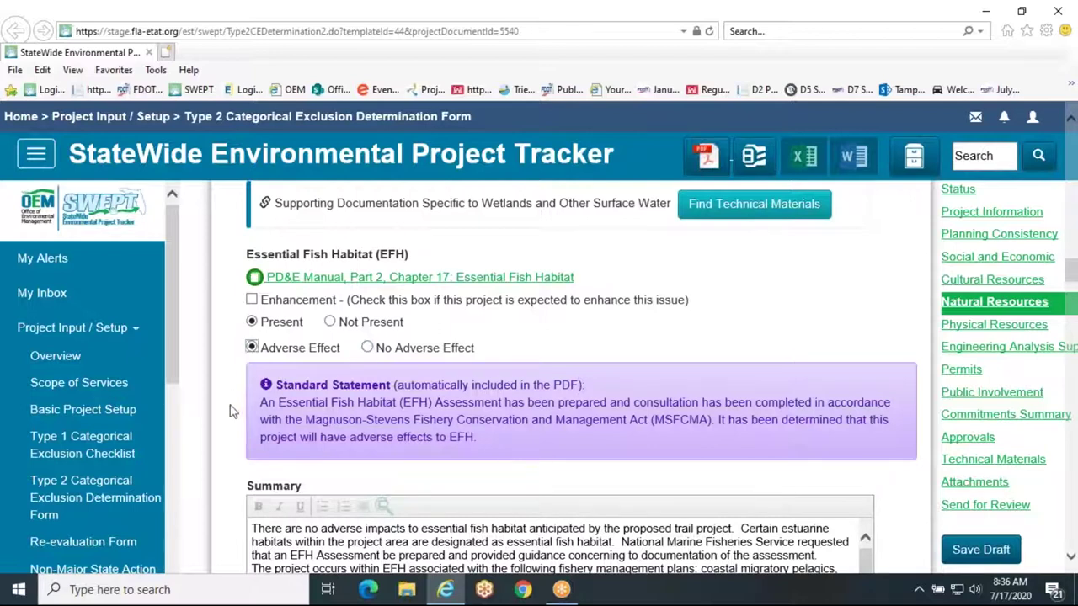
pyautogui.scroll(-1, 233, 411)
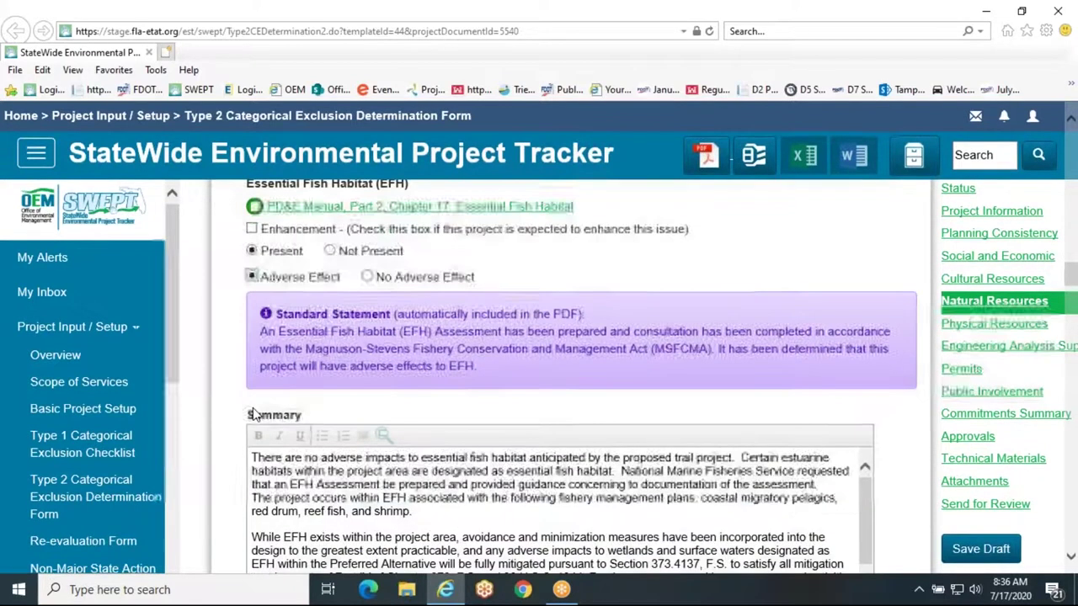
pyautogui.scroll(-2, 233, 411)
pyautogui.scroll(-1, 362, 414)
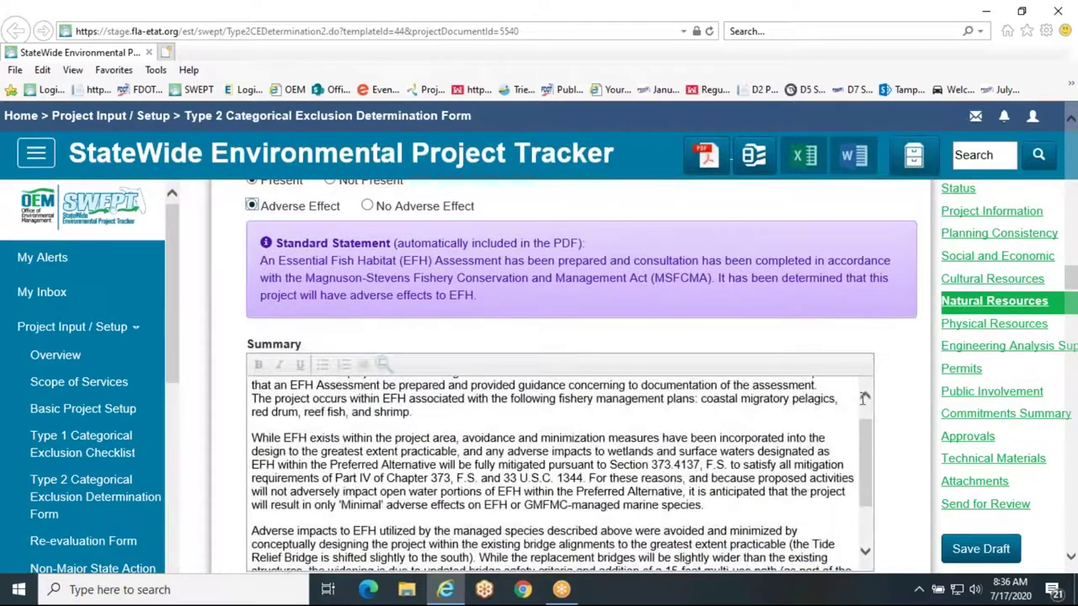
pyautogui.scroll(-1, 904, 392)
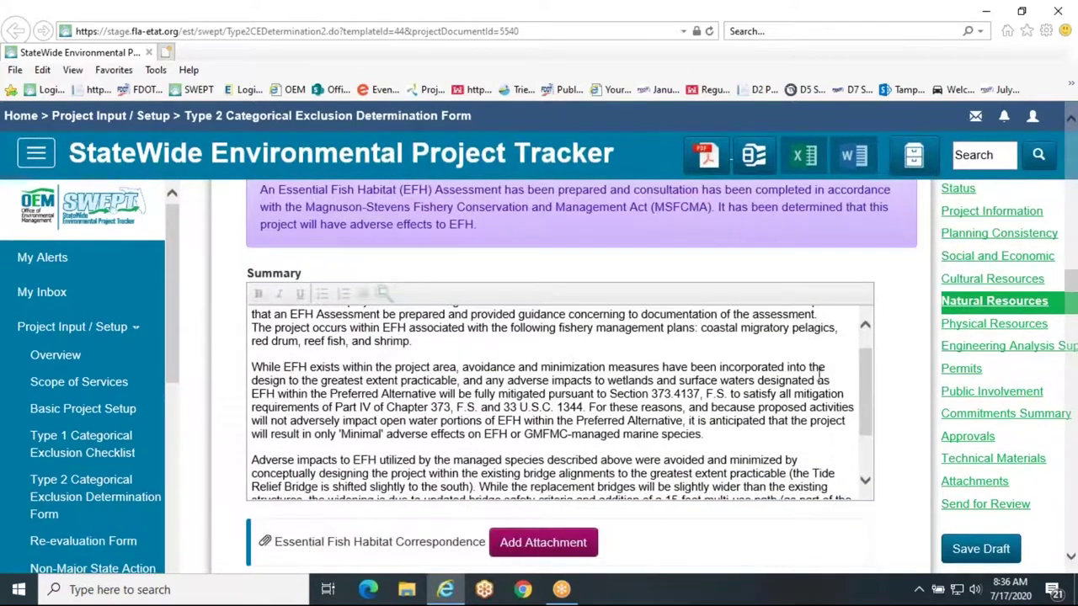
pyautogui.scroll(1, 860, 366)
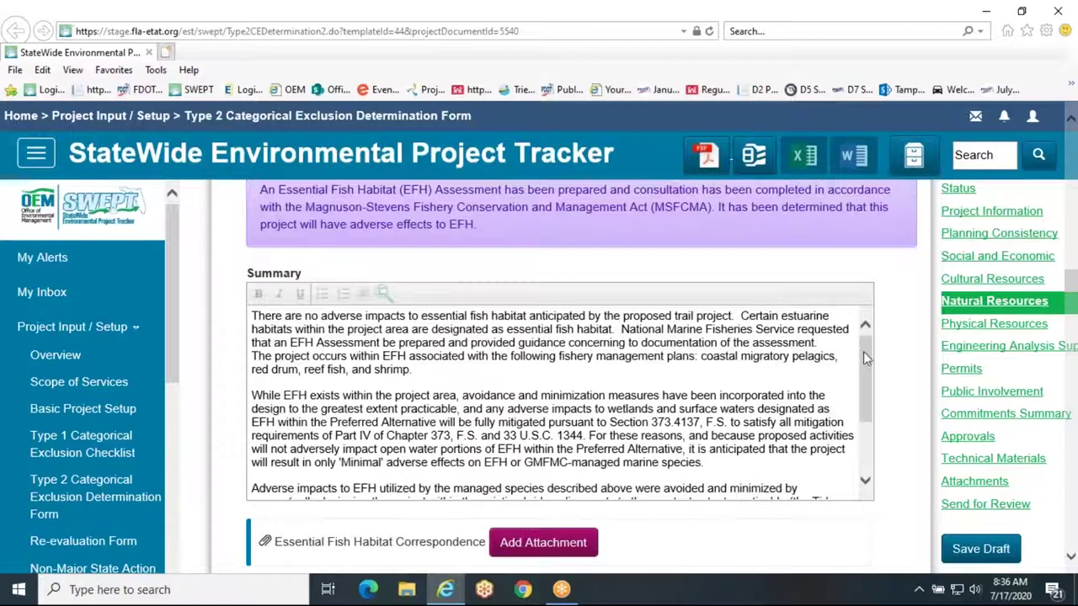
pyautogui.moveTo(866, 352); pyautogui.dragTo(871, 409)
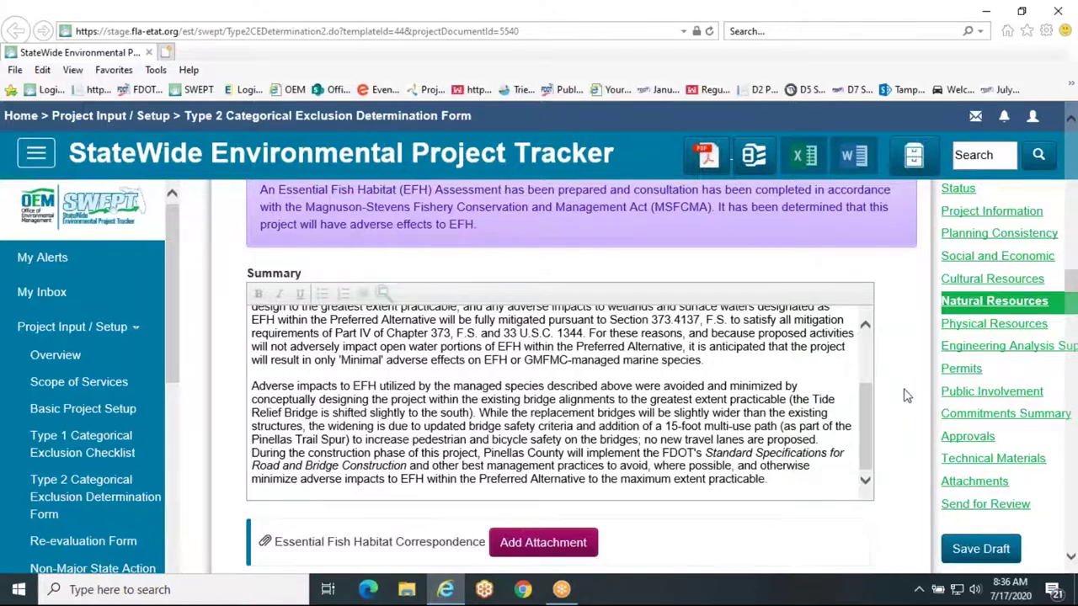
pyautogui.moveTo(866, 419); pyautogui.dragTo(844, 339)
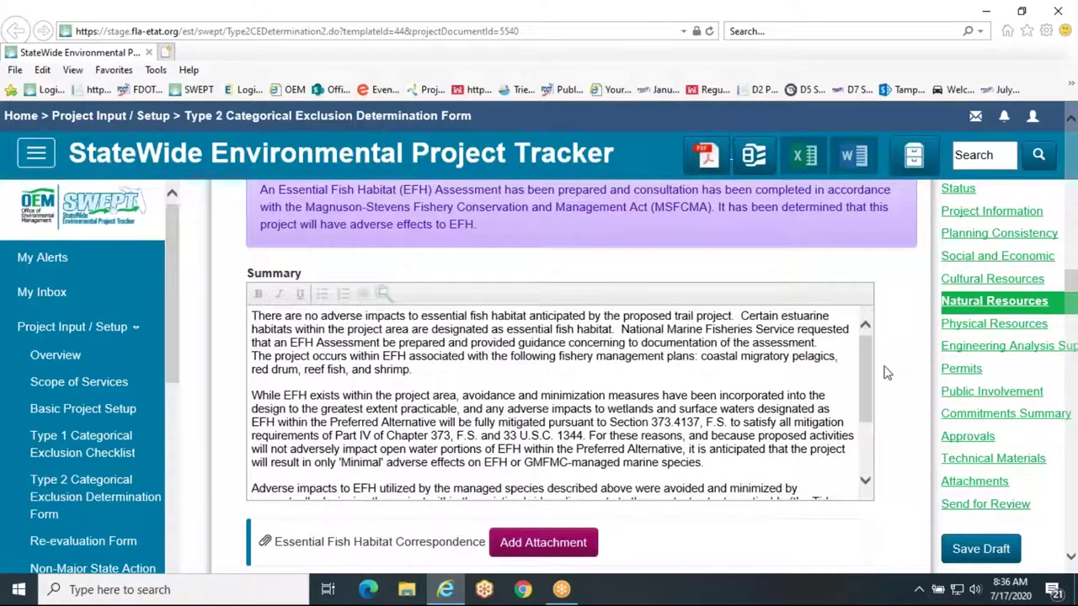
pyautogui.moveTo(863, 364); pyautogui.dragTo(863, 418)
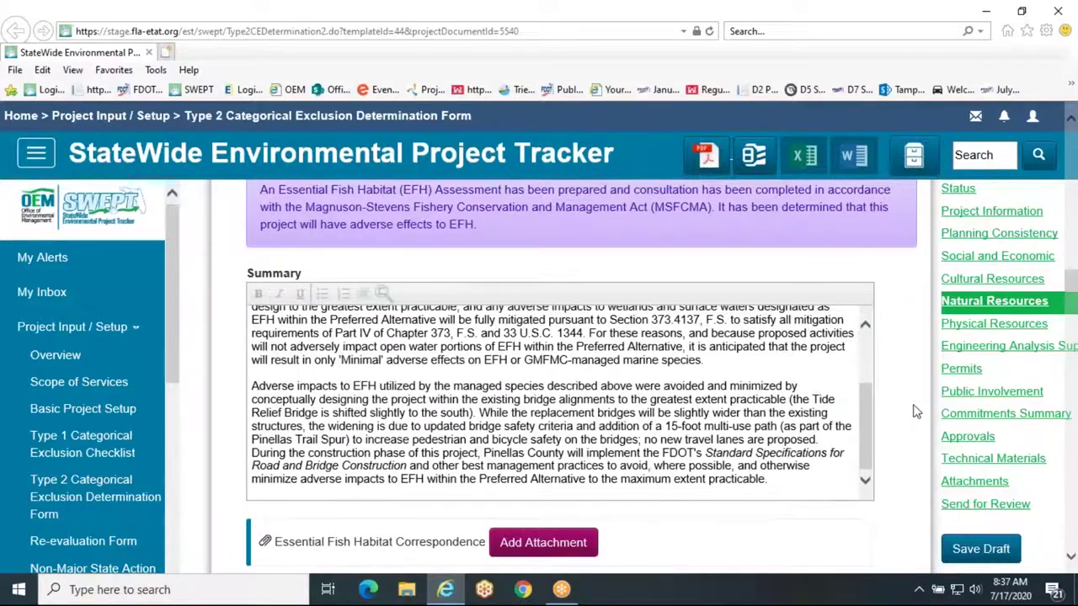
pyautogui.scroll(-1, 910, 412)
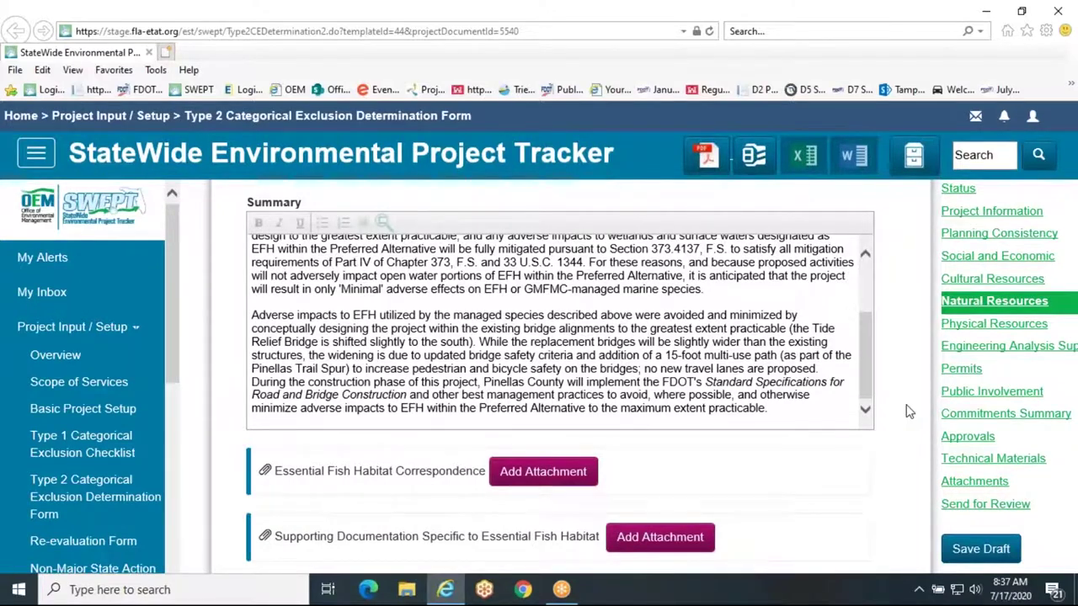
pyautogui.scroll(-3, 909, 411)
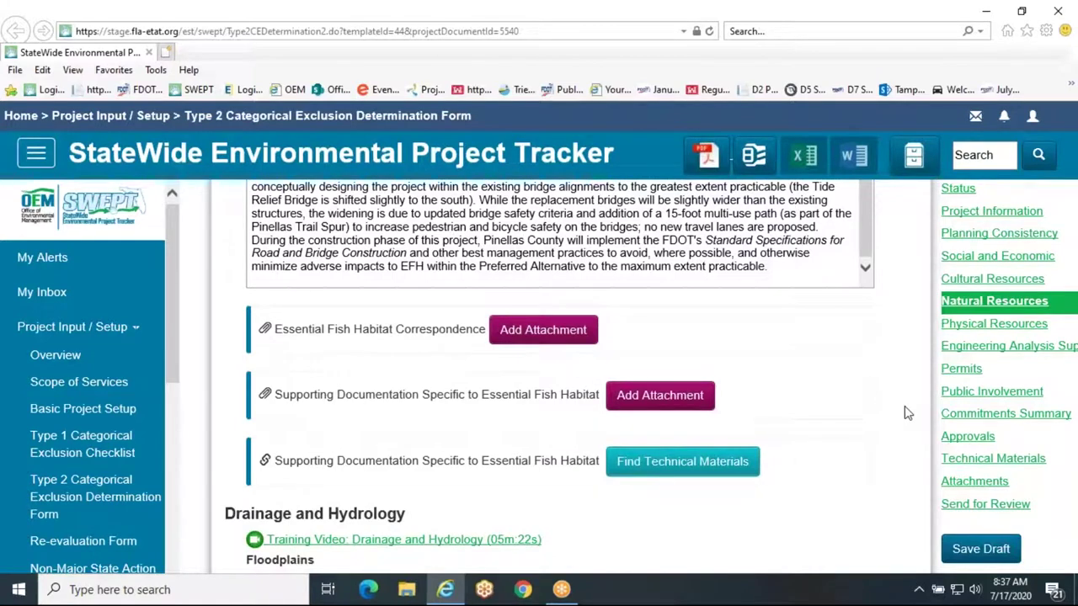
pyautogui.click(558, 336)
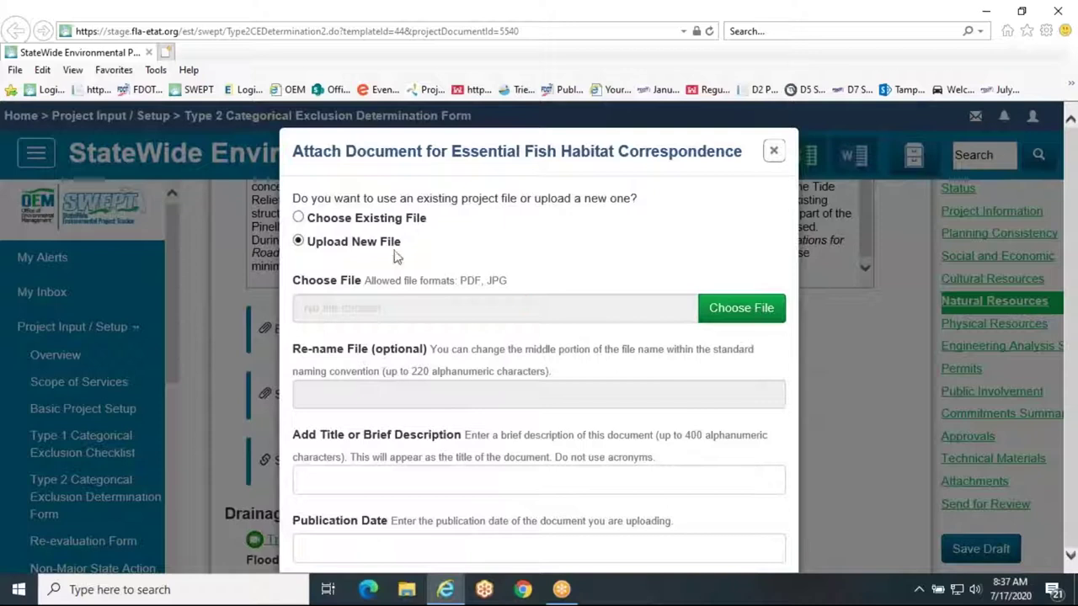
pyautogui.click(774, 151)
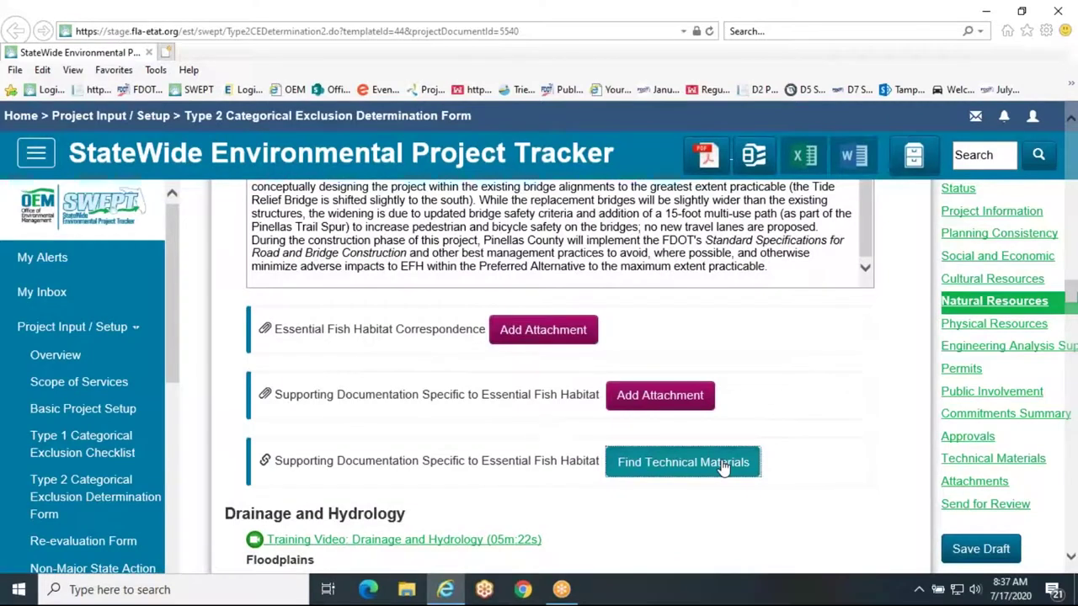
pyautogui.click(723, 468)
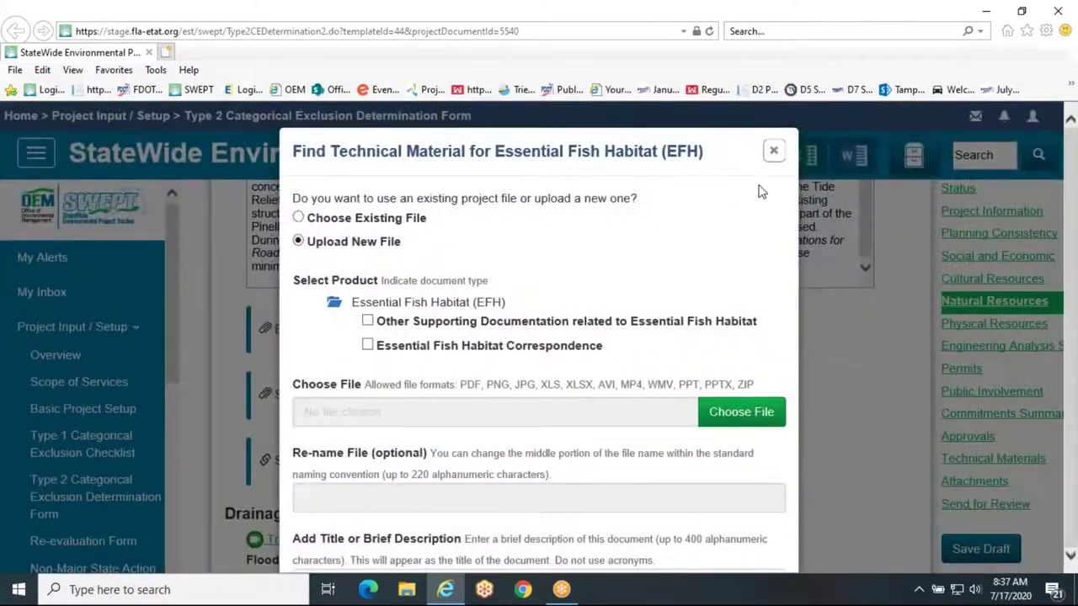
pyautogui.click(775, 152)
pyautogui.scroll(-6, 812, 379)
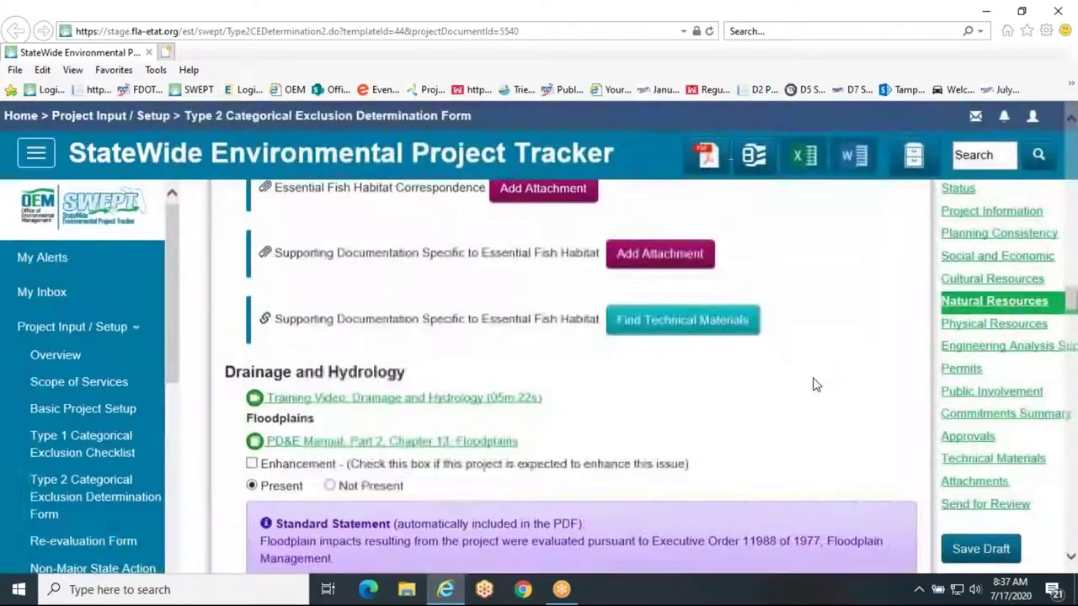
pyautogui.scroll(-10, 834, 393)
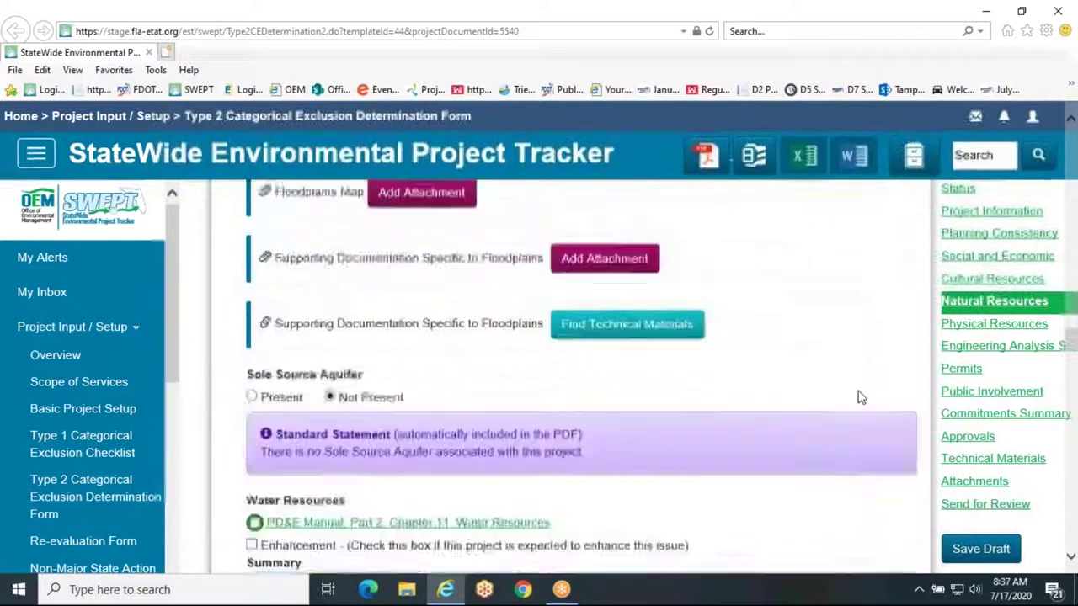
pyautogui.scroll(-12, 560, 379)
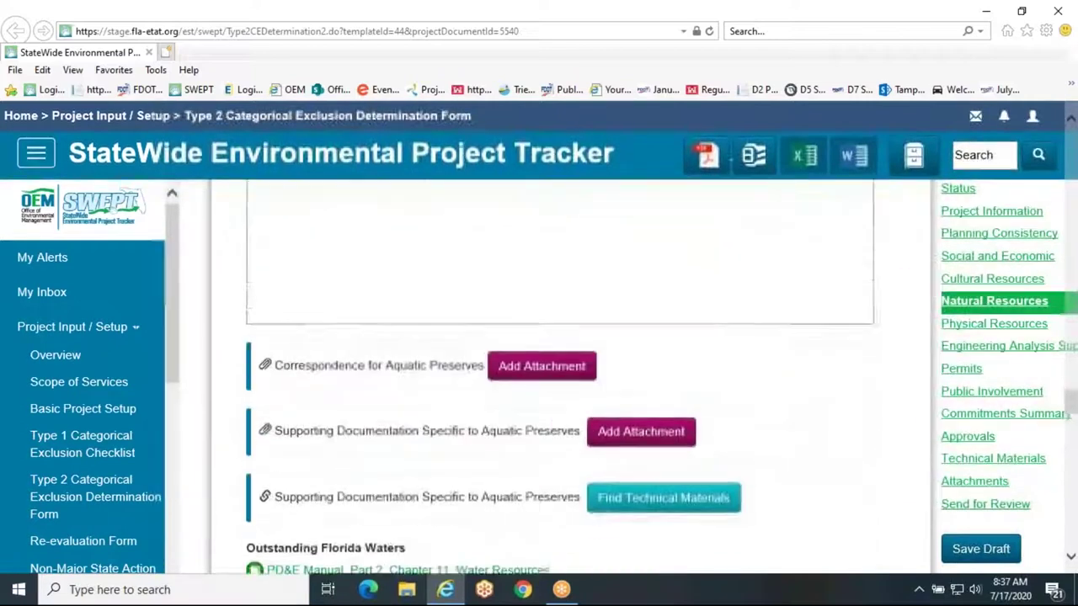
pyautogui.scroll(-7, 560, 379)
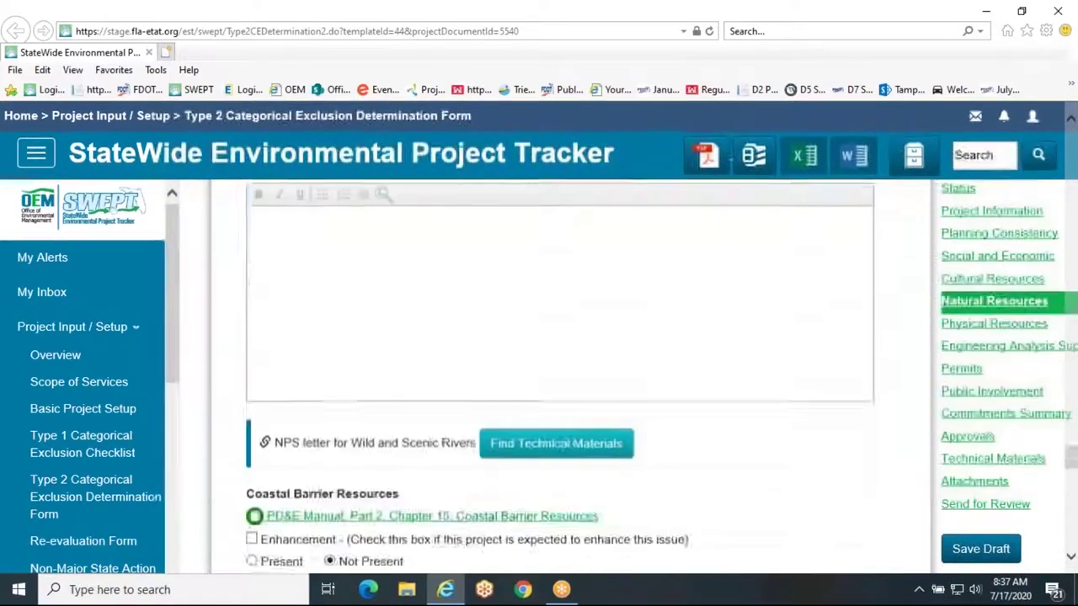
pyautogui.scroll(-3, 663, 371)
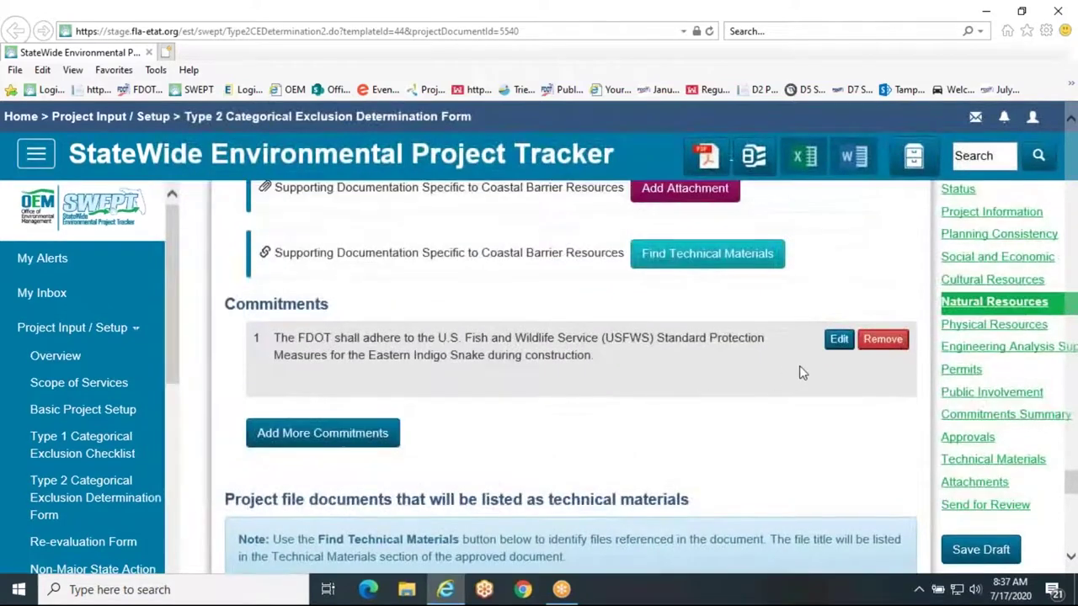
# Step: Add an empty commitment editor below the Eastern Indigo Snake protection commitment
pyautogui.click(360, 435)
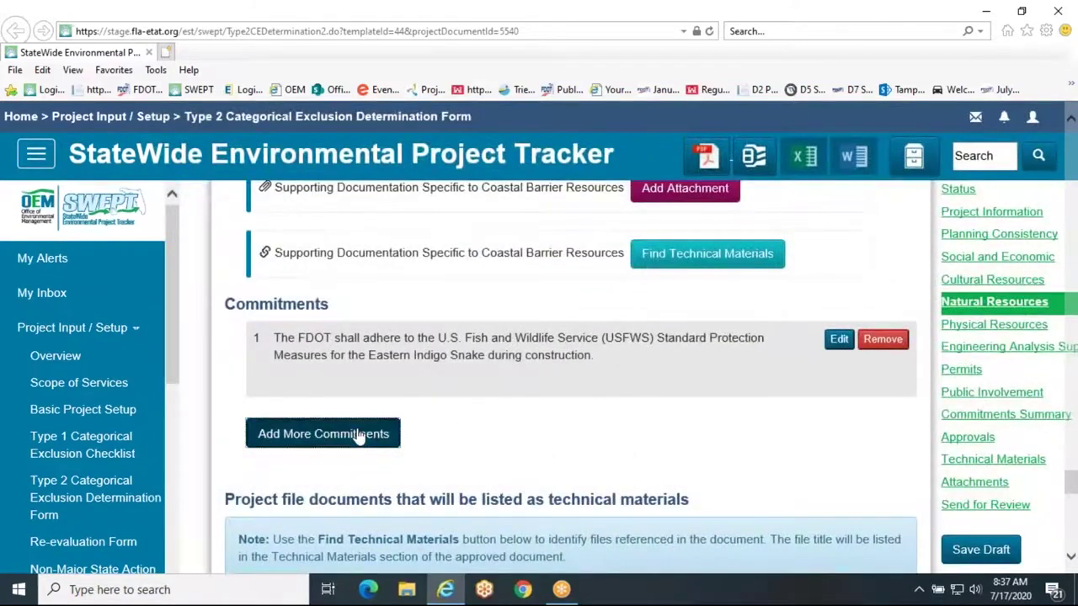
pyautogui.scroll(-2, 423, 441)
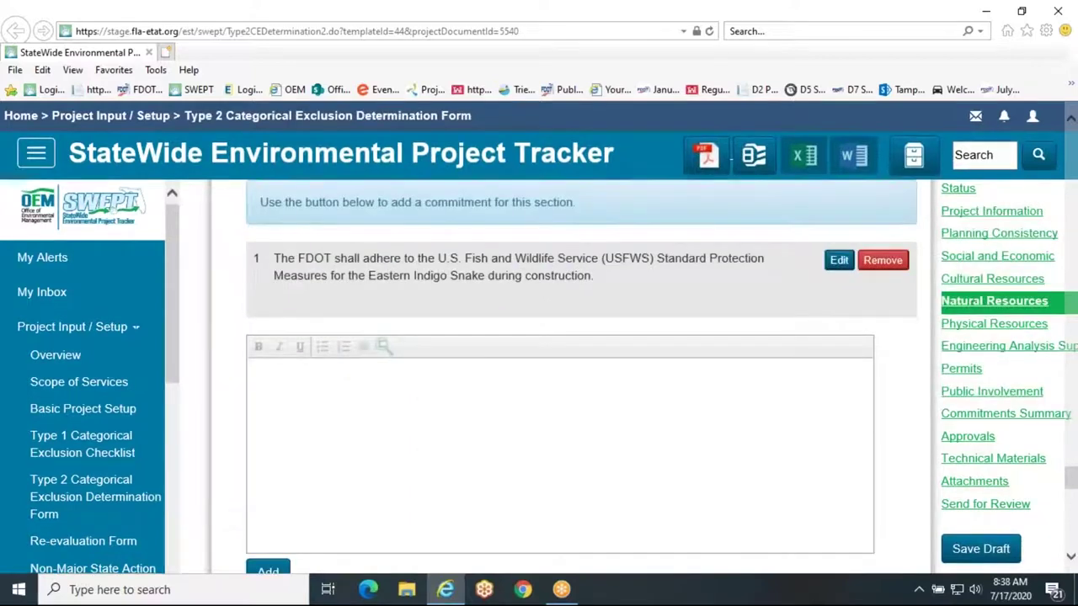
pyautogui.scroll(-1, 560, 379)
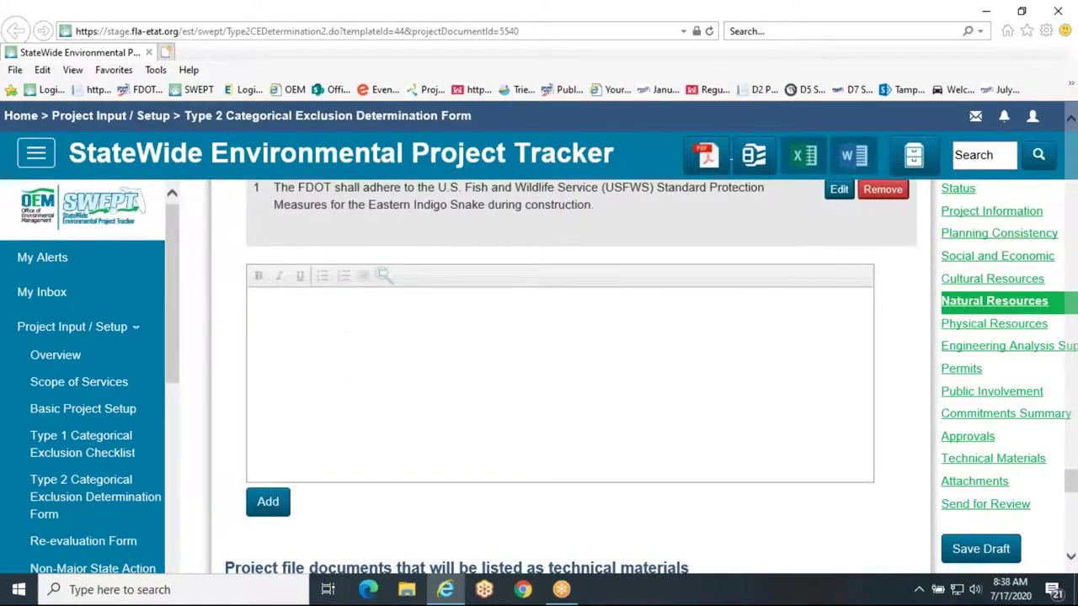
pyautogui.scroll(1, 560, 379)
pyautogui.scroll(-2, 493, 433)
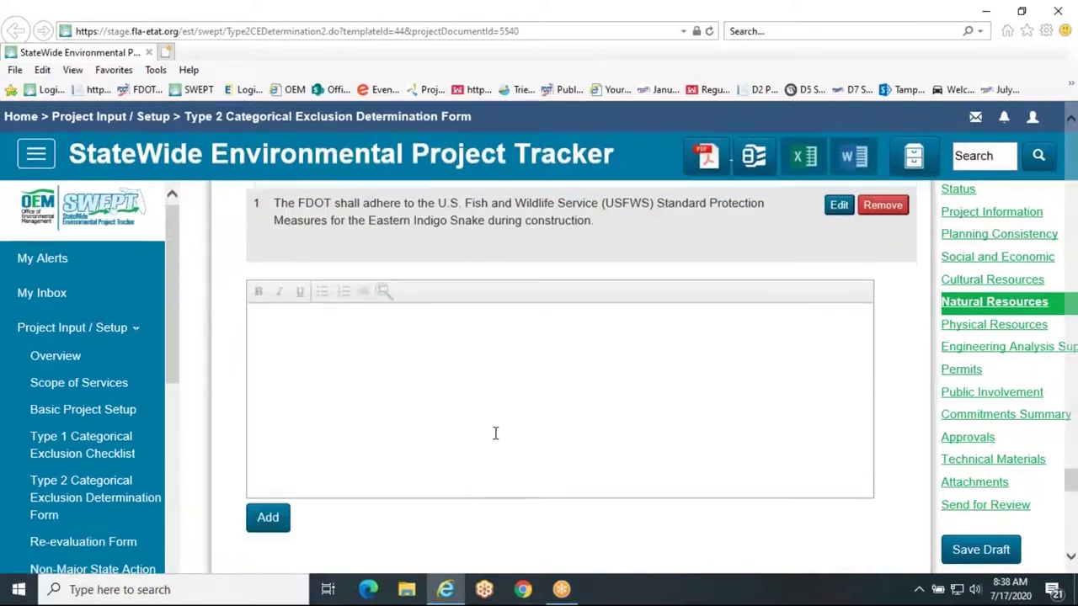
pyautogui.scroll(1, 494, 433)
pyautogui.scroll(3, 560, 379)
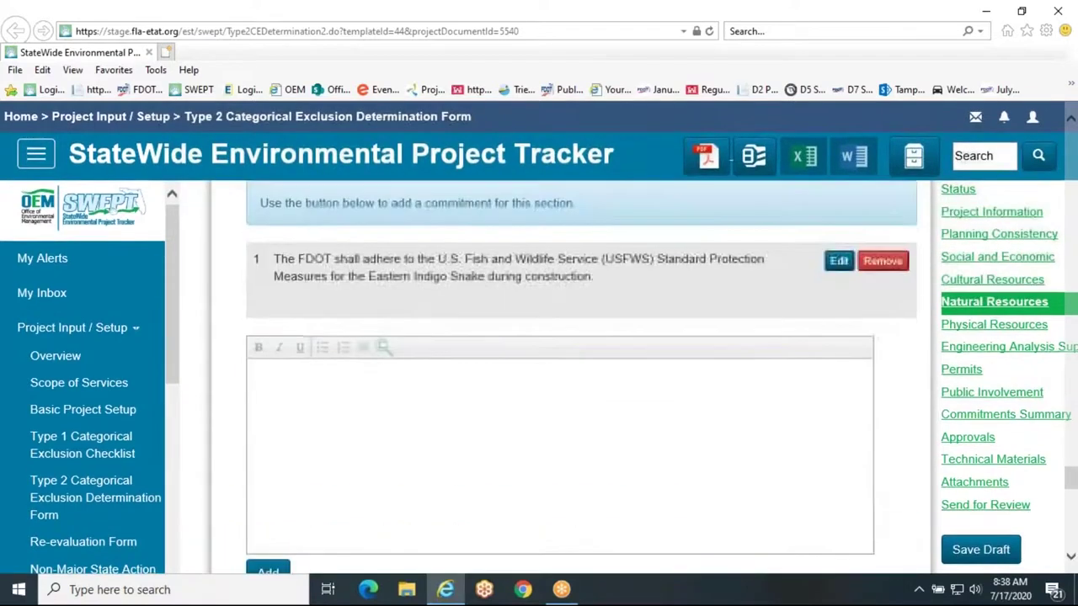